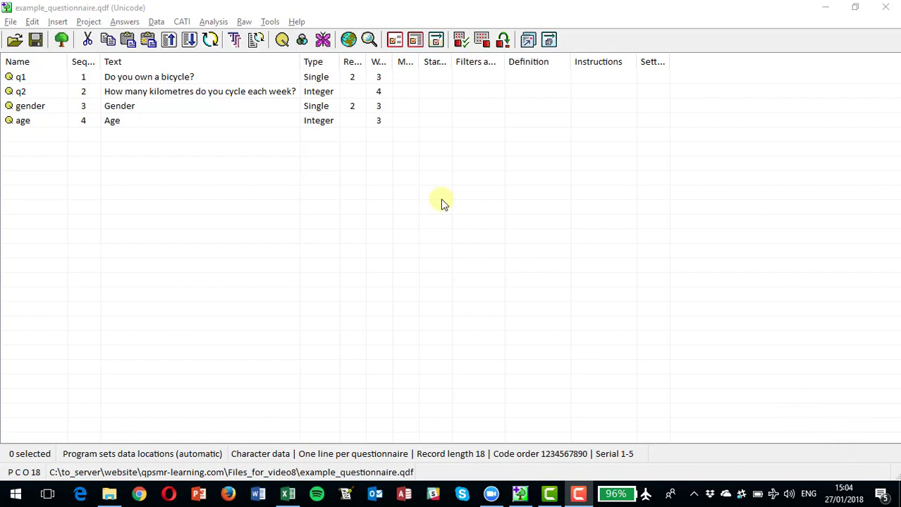
- Insert a new filter entry and name it fq1
{"action": "left_click", "coordinate": [58, 21]}
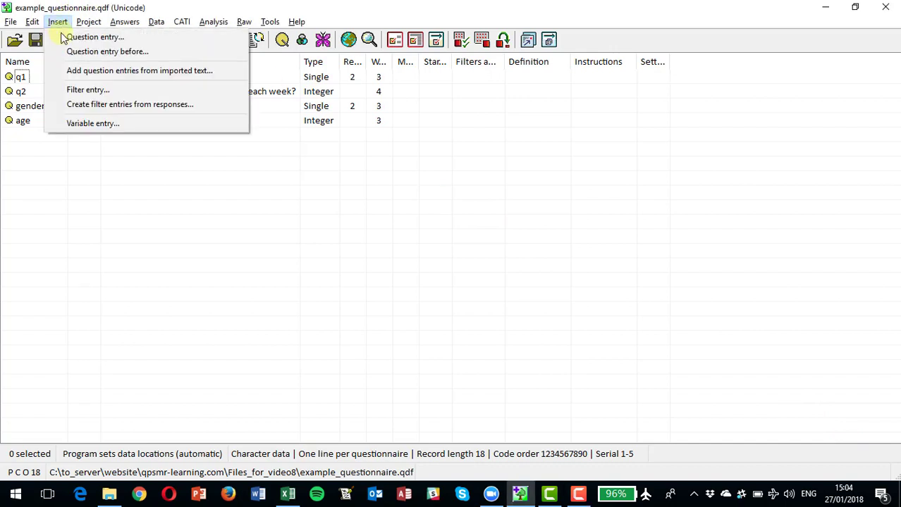
{"action": "left_click", "coordinate": [83, 92]}
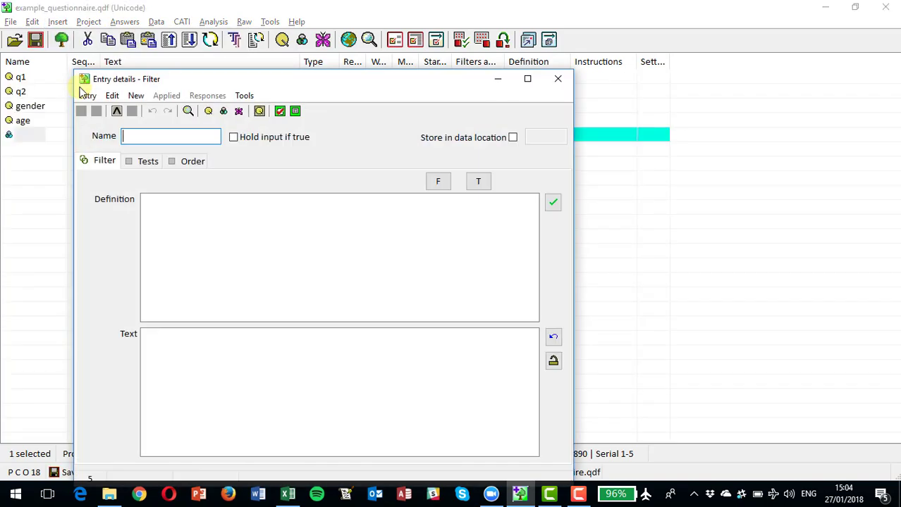
{"action": "type", "text": "fq1"}
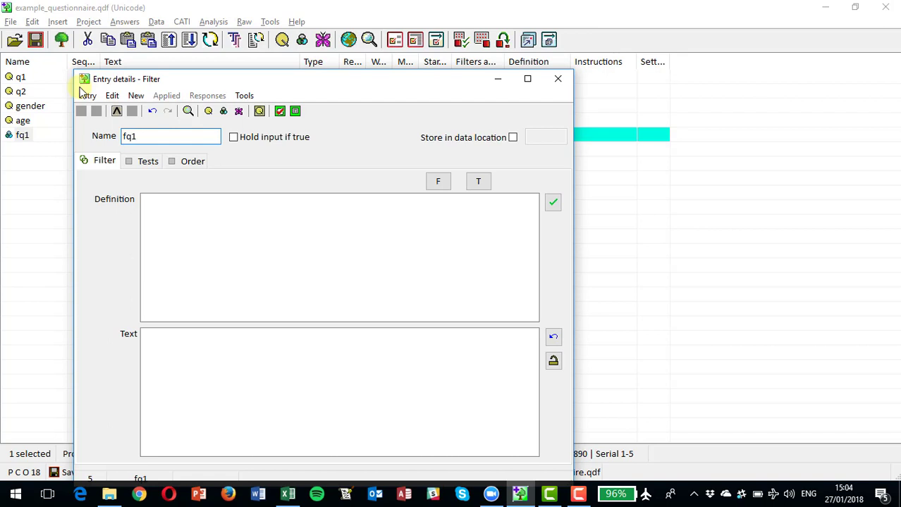
- Add a test to filter fq1 for question q1 equal to the single value Yes, and close the filter's details
{"action": "left_click", "coordinate": [145, 168]}
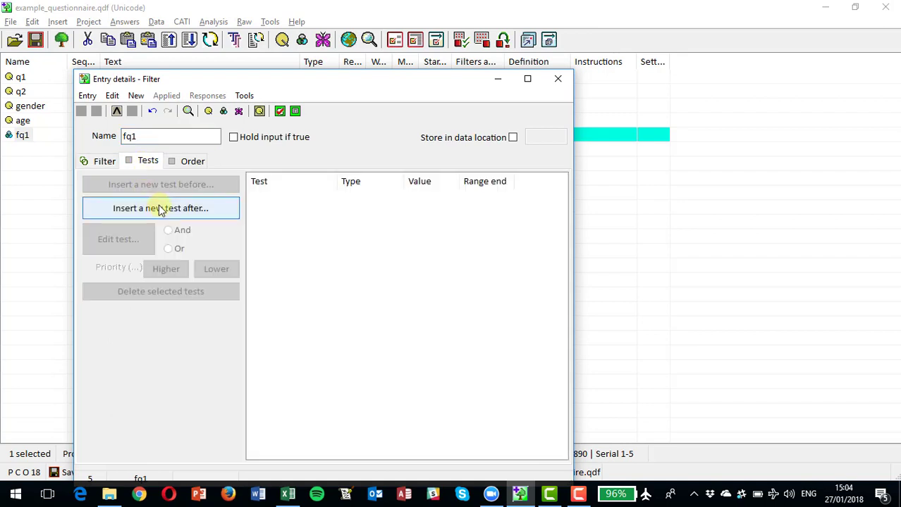
{"action": "left_click", "coordinate": [161, 209]}
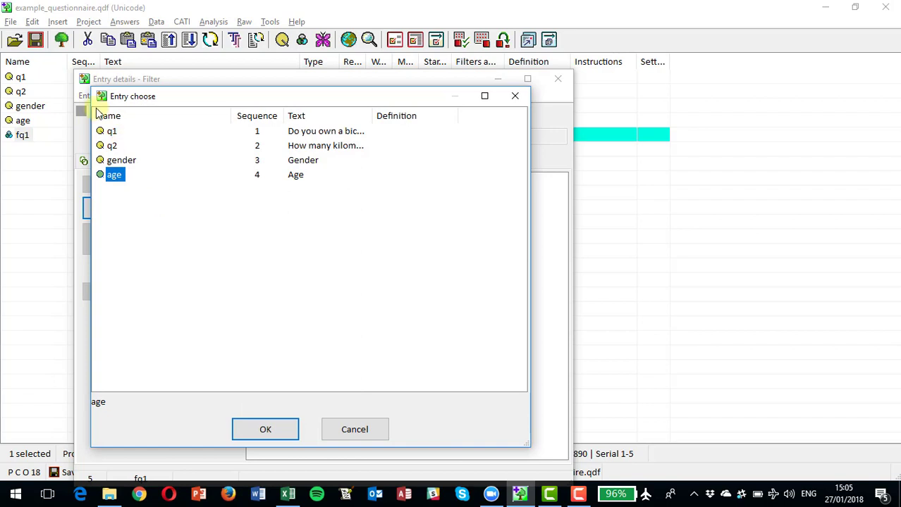
{"action": "left_click", "coordinate": [112, 132]}
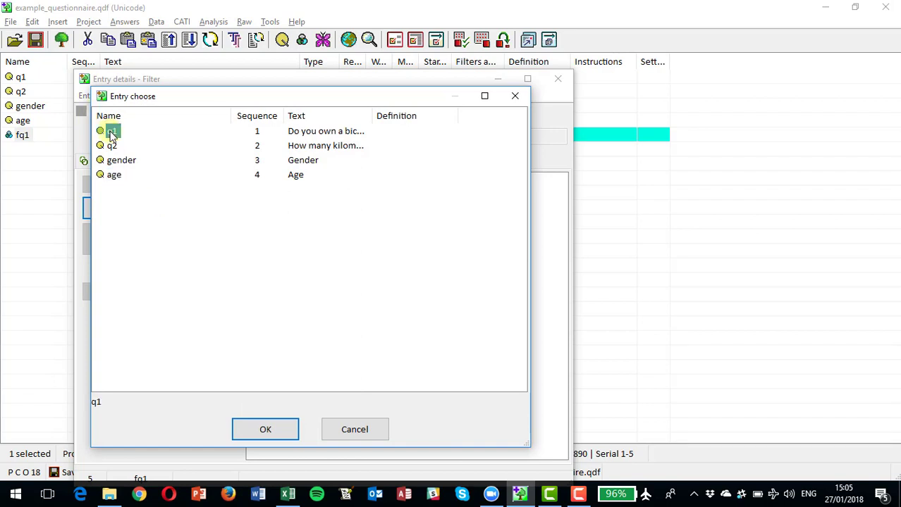
{"action": "double_click", "coordinate": [111, 132]}
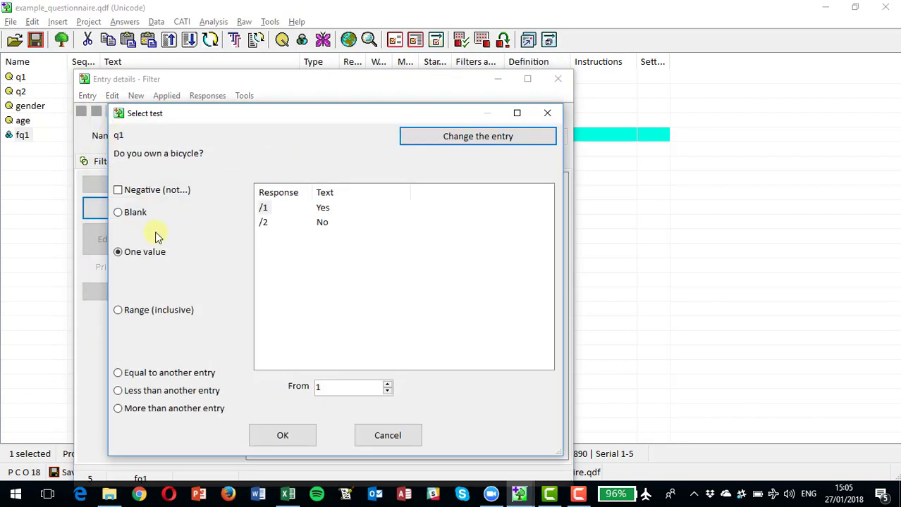
{"action": "left_click", "coordinate": [265, 208]}
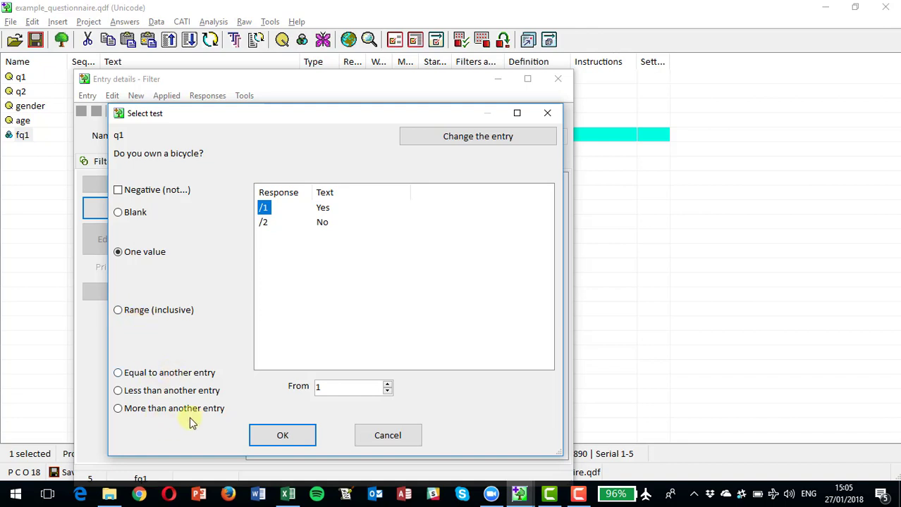
{"action": "left_click", "coordinate": [271, 440]}
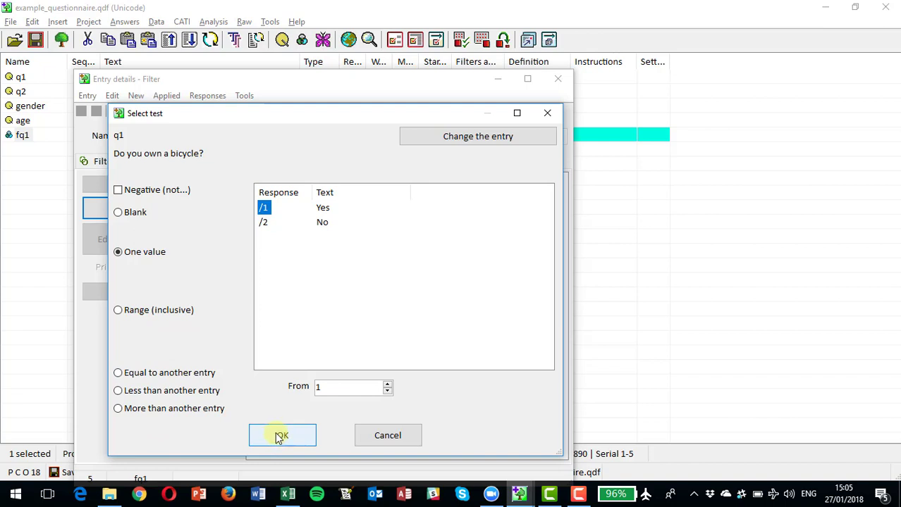
{"action": "left_click", "coordinate": [277, 434]}
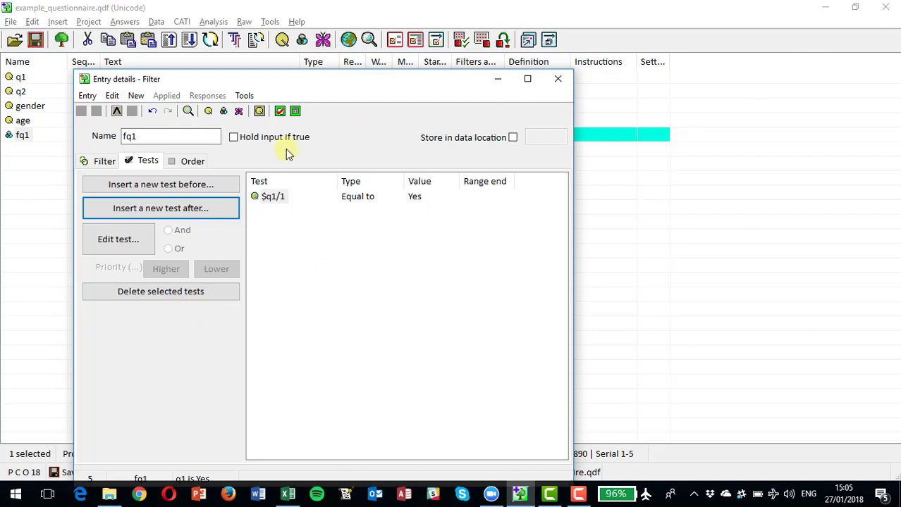
{"action": "left_click", "coordinate": [559, 79]}
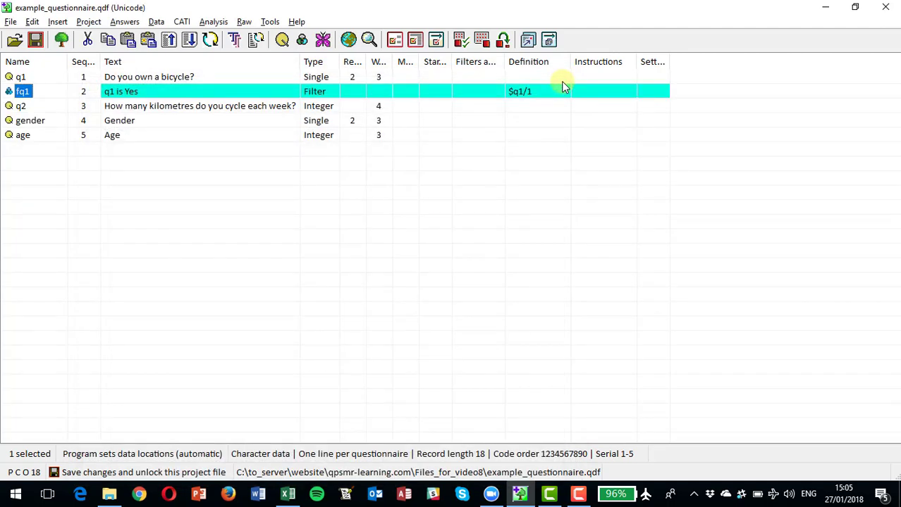
- Replace the description text of filter fq1 with "All who own a bicycle" and close its details
{"action": "left_click", "coordinate": [28, 94]}
{"action": "double_click", "coordinate": [25, 96]}
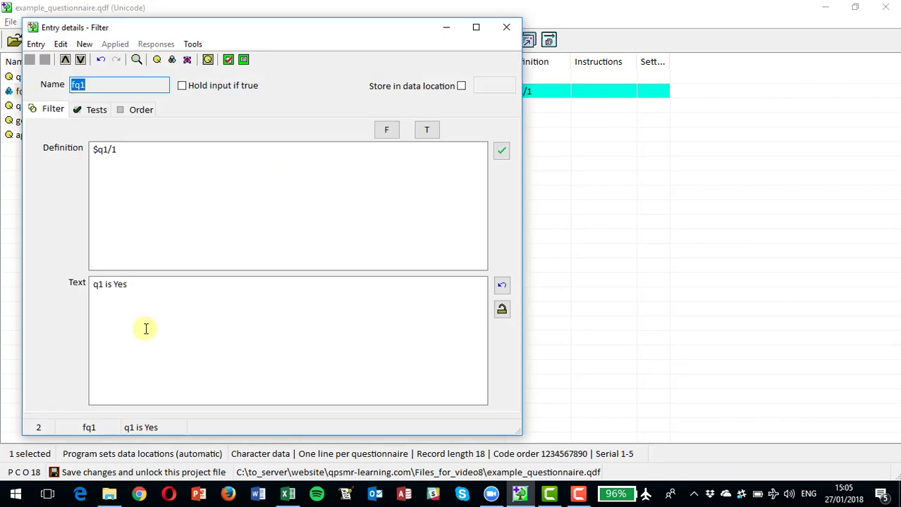
{"action": "left_click", "coordinate": [139, 287]}
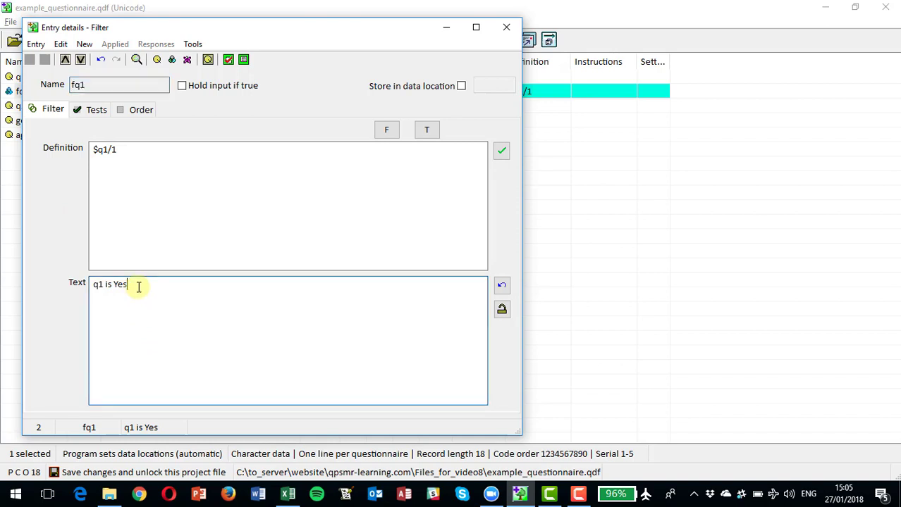
{"action": "key", "text": "BackSpace"}
{"action": "key", "text": "BackSpace"}
{"action": "key", "text": "BackSpace"}
{"action": "key", "text": "BackSpace"}
{"action": "key", "text": "BackSpace"}
{"action": "key", "text": "BackSpace"}
{"action": "key", "text": "BackSpace"}
{"action": "key", "text": "BackSpace"}
{"action": "key", "text": "BackSpace"}
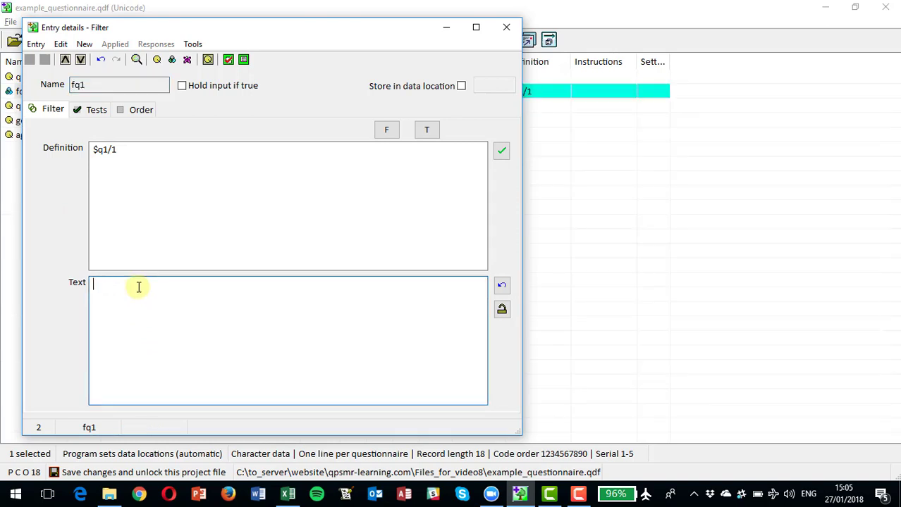
{"action": "type", "text": "All who own a bicycle"}
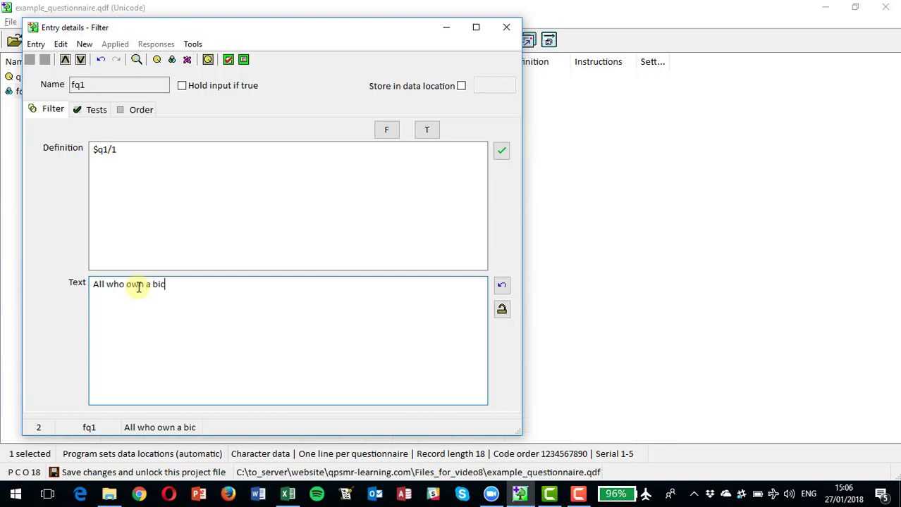
{"action": "left_click", "coordinate": [506, 28]}
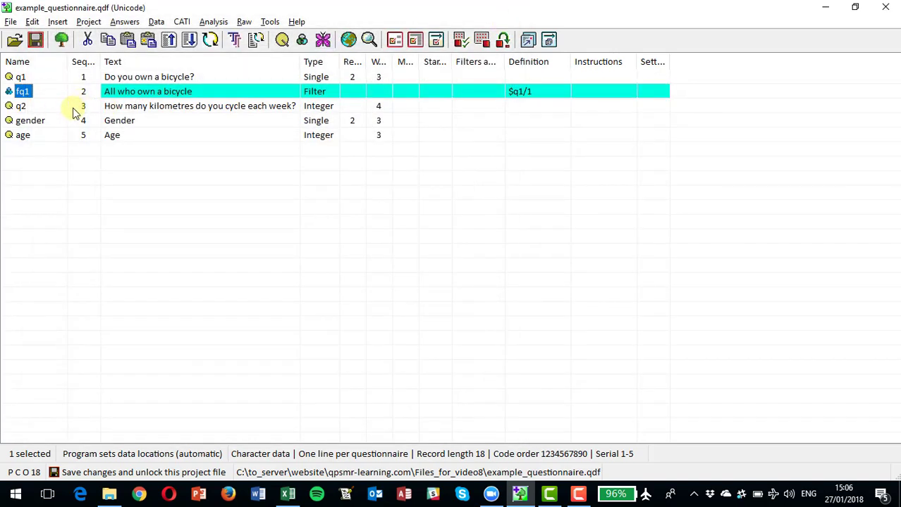
- Insert a question entry named q3 after age and set its type to Single-coded response only
{"action": "left_click", "coordinate": [25, 155]}
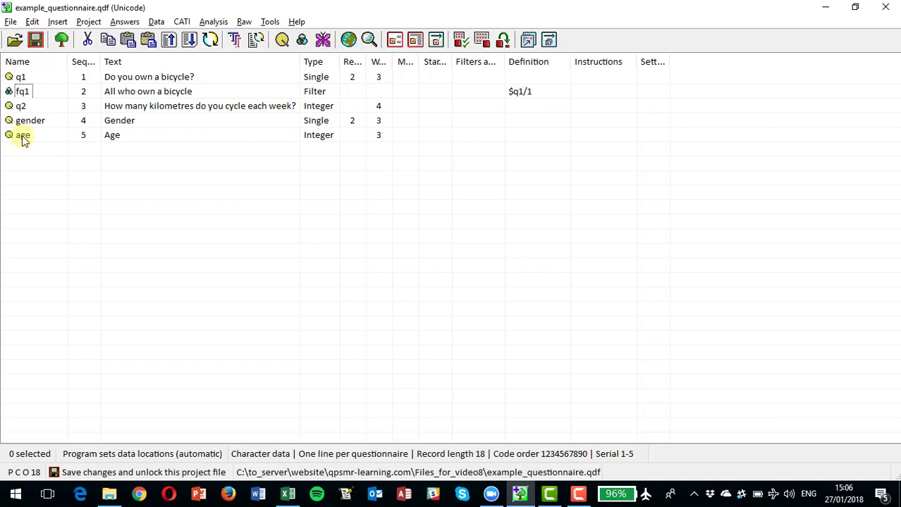
{"action": "left_click", "coordinate": [24, 136]}
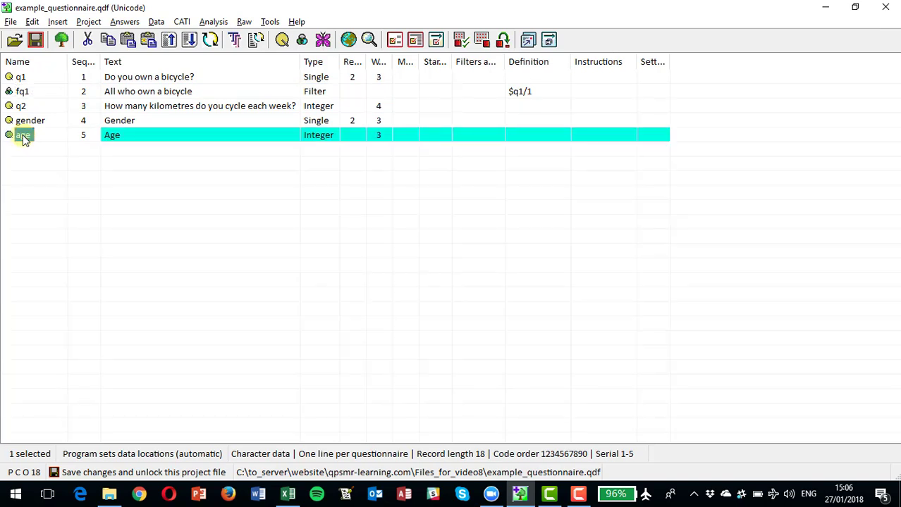
{"action": "left_click", "coordinate": [58, 22]}
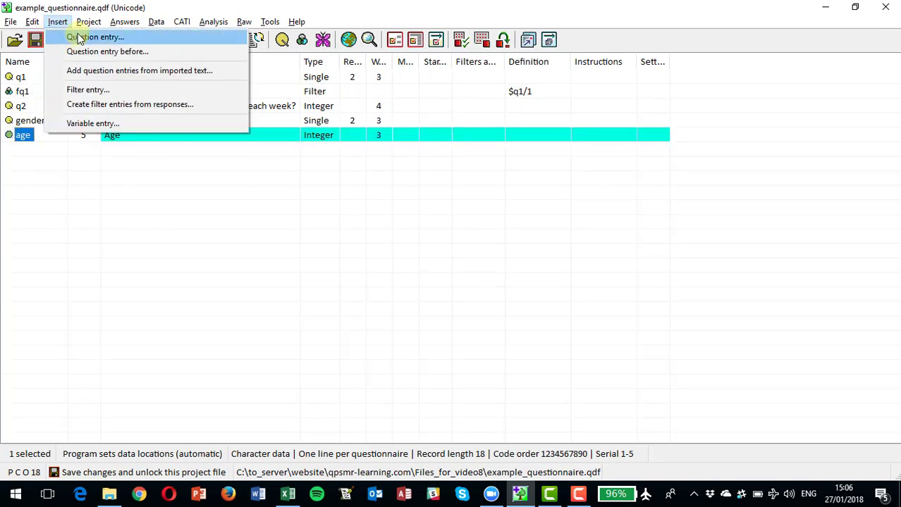
{"action": "left_click", "coordinate": [80, 38]}
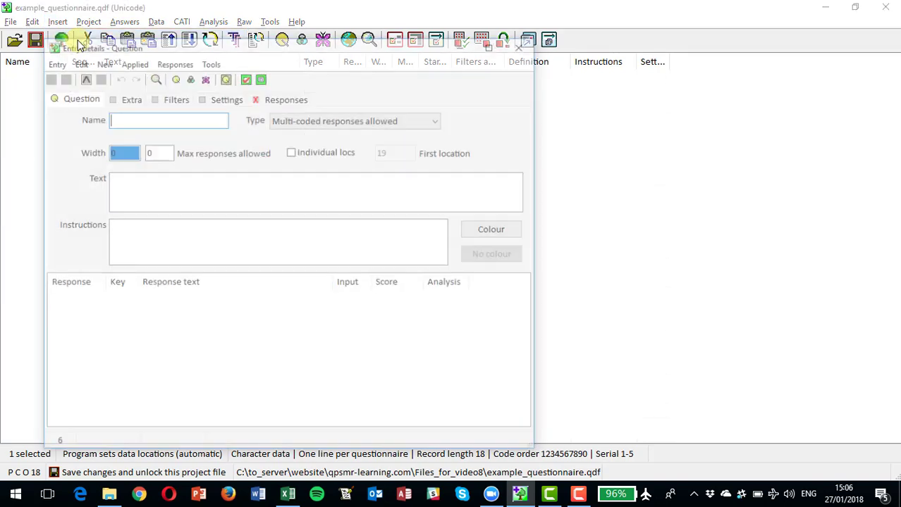
{"action": "type", "text": "q3"}
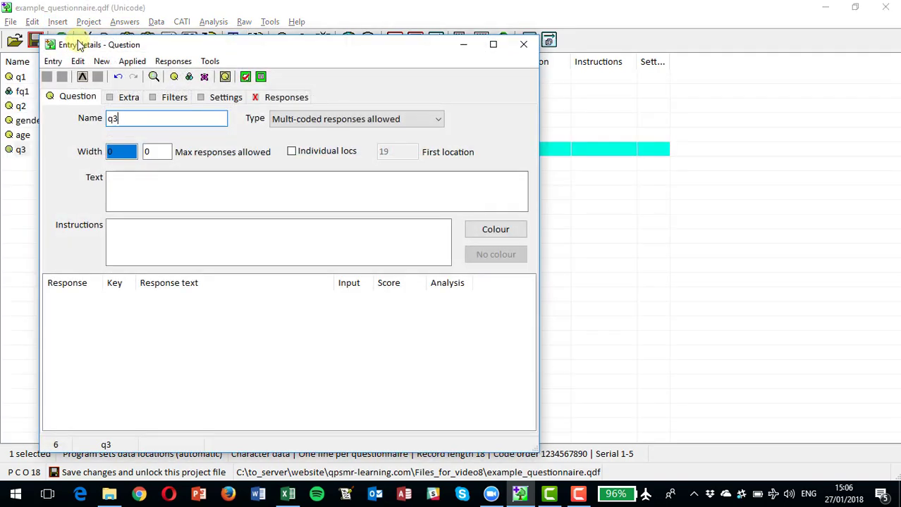
{"action": "key", "text": "Tab"}
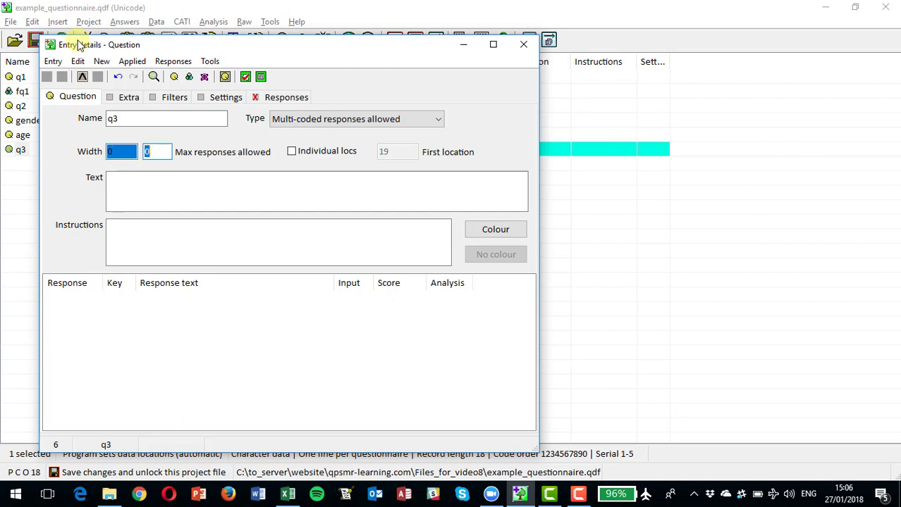
{"action": "left_click", "coordinate": [129, 184]}
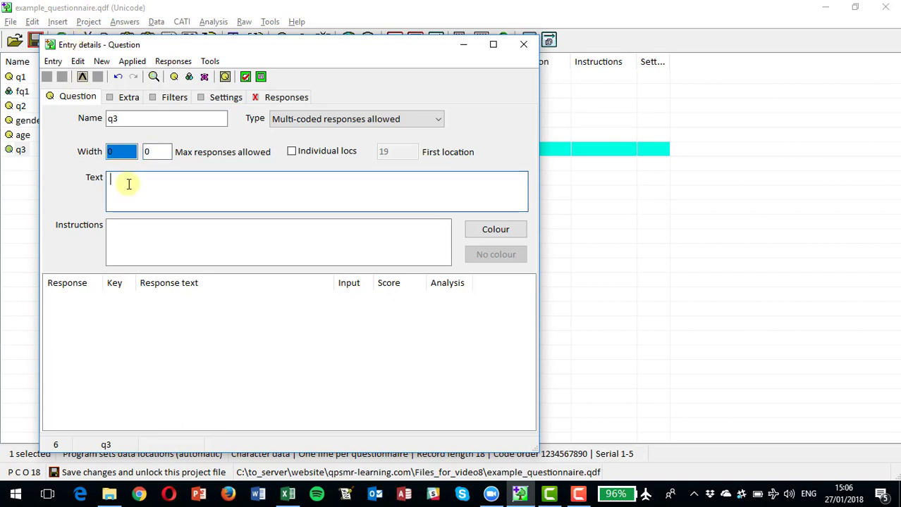
{"action": "left_click", "coordinate": [367, 120]}
{"action": "left_click", "coordinate": [340, 139]}
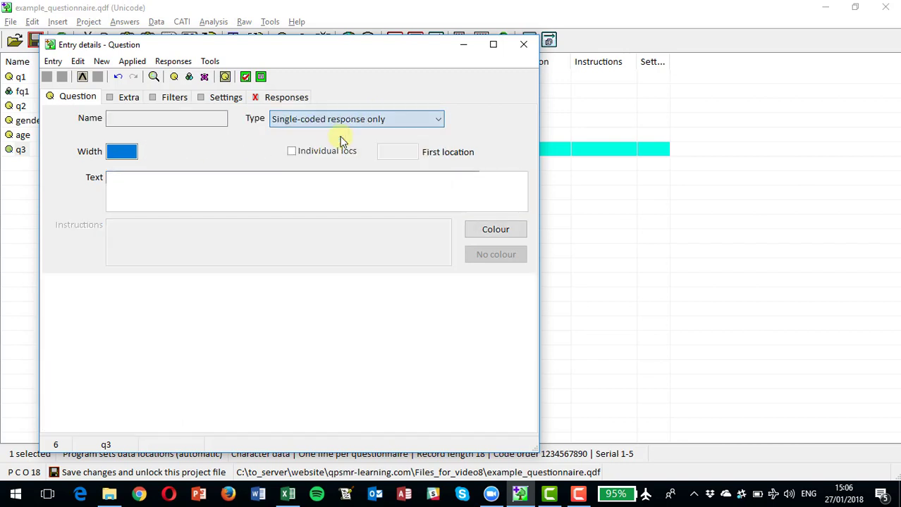
- Enter "How long have you owned a bicycle?" as the text of question q3
{"action": "left_click", "coordinate": [160, 187]}
{"action": "type", "text": "How lo"}
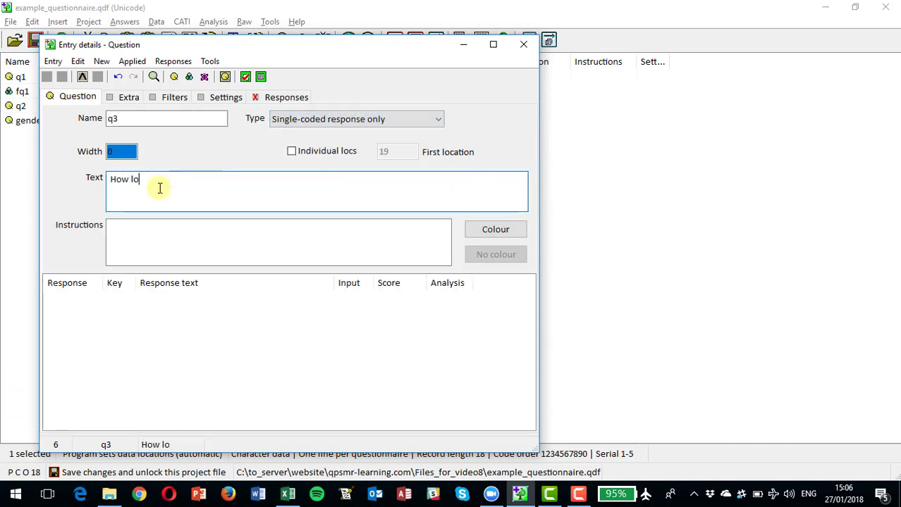
{"action": "type", "text": "ng have you ownew a"}
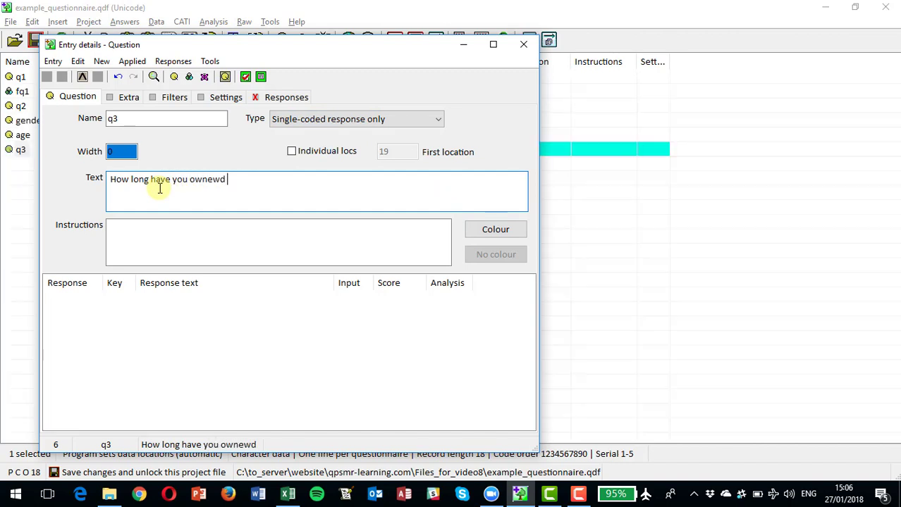
{"action": "key", "text": "BackSpace"}
{"action": "key", "text": "BackSpace"}
{"action": "key", "text": "BackSpace"}
{"action": "type", "text": "d a bicycle?"}
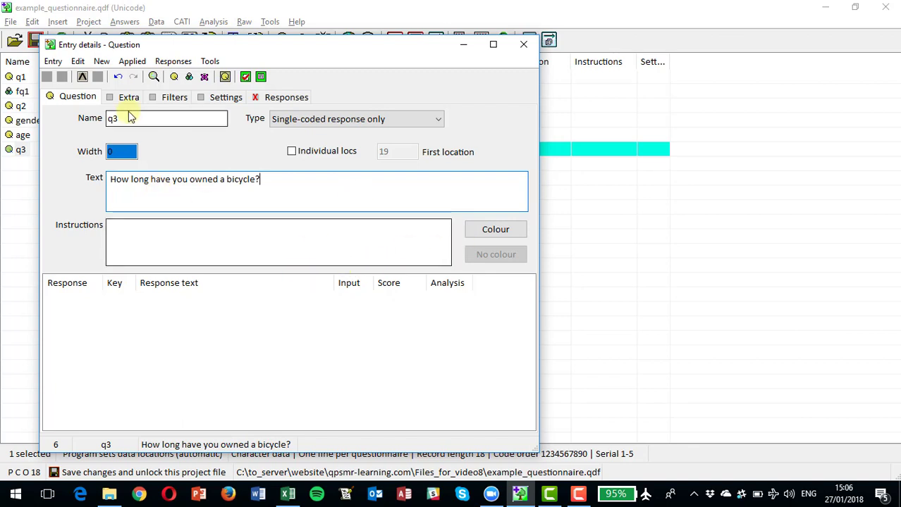
- Add the responses "Up to 1 year", "1 to 2 years", "2 to 5 years" and "More than 5 years" to q3 and close its details
{"action": "left_click", "coordinate": [288, 98]}
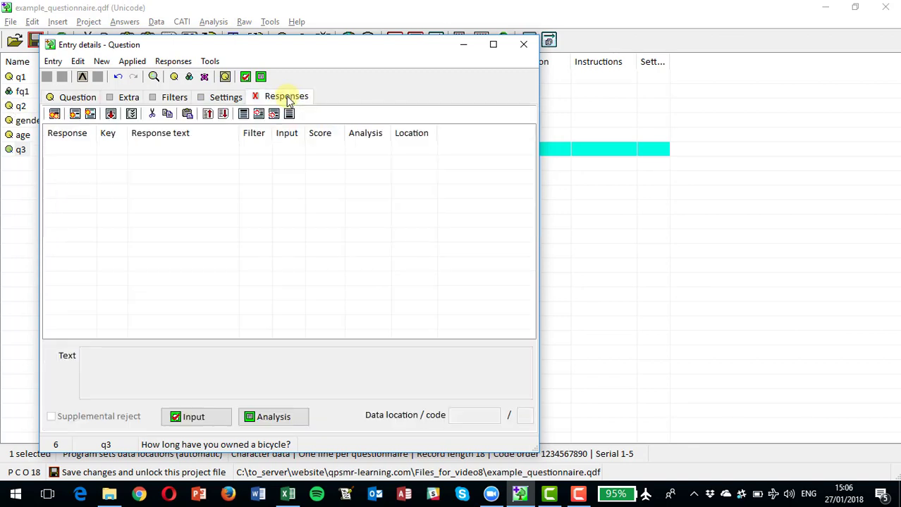
{"action": "left_click", "coordinate": [55, 115]}
{"action": "type", "text": "Up"}
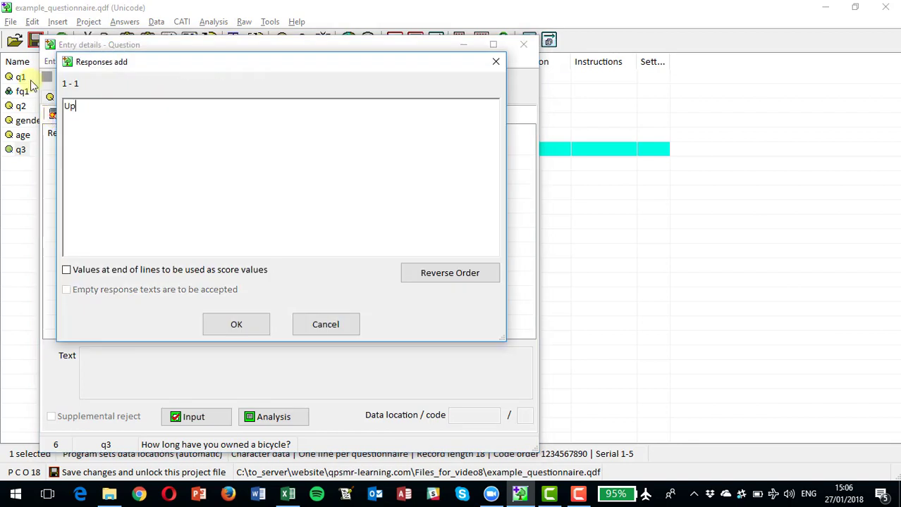
{"action": "type", "text": " to 1 year"}
{"action": "key", "text": "Return"}
{"action": "type", "text": "1 to 2 year"}
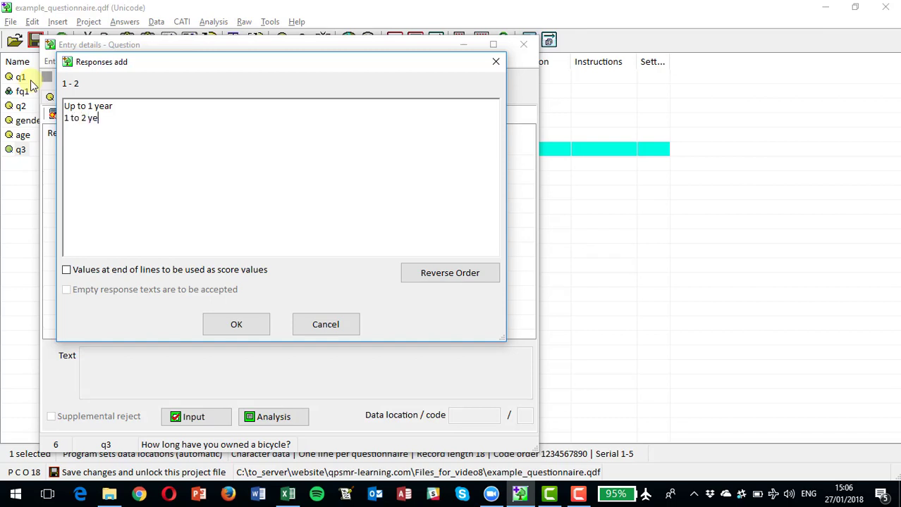
{"action": "type", "text": "2 to 5 years"}
{"action": "key", "text": "Return"}
{"action": "type", "text": "m"}
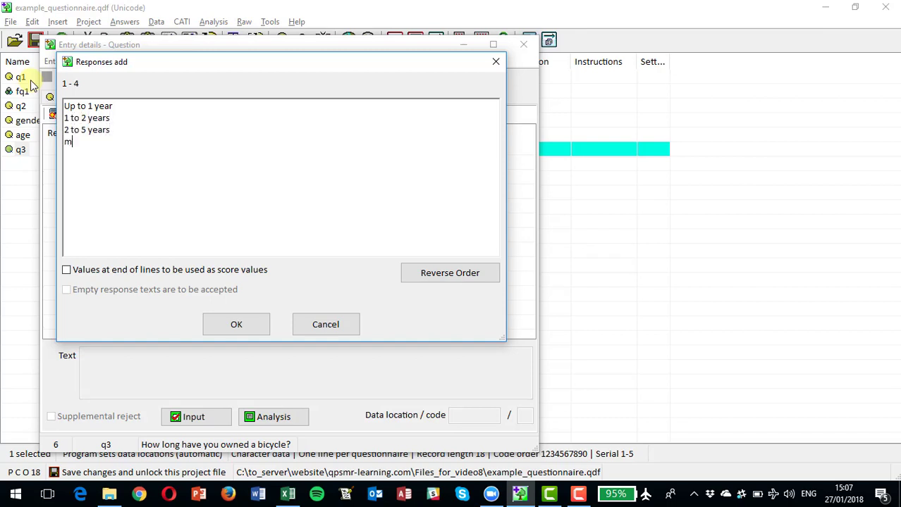
{"action": "type", "text": "M"}
{"action": "key", "text": "BackSpace"}
{"action": "key", "text": "BackSpace"}
{"action": "type", "text": "More than 5 years"}
{"action": "left_click", "coordinate": [236, 325]}
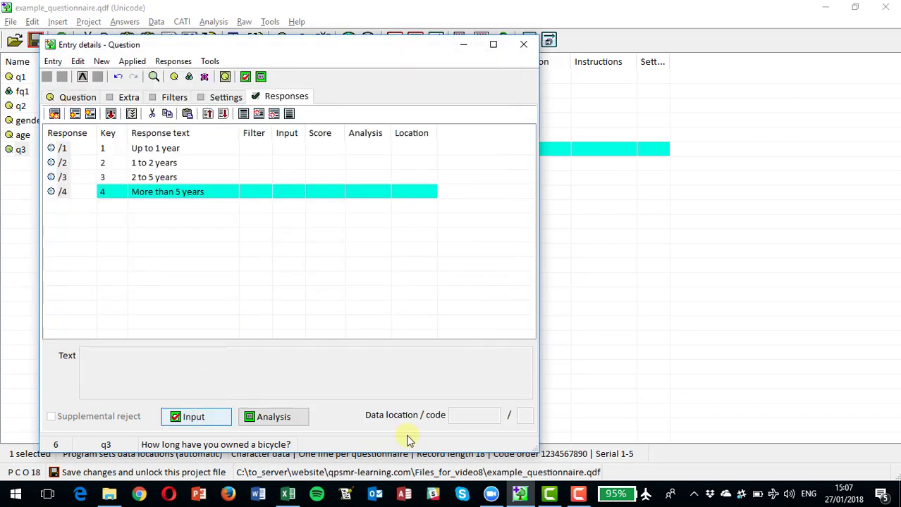
{"action": "left_click", "coordinate": [524, 46]}
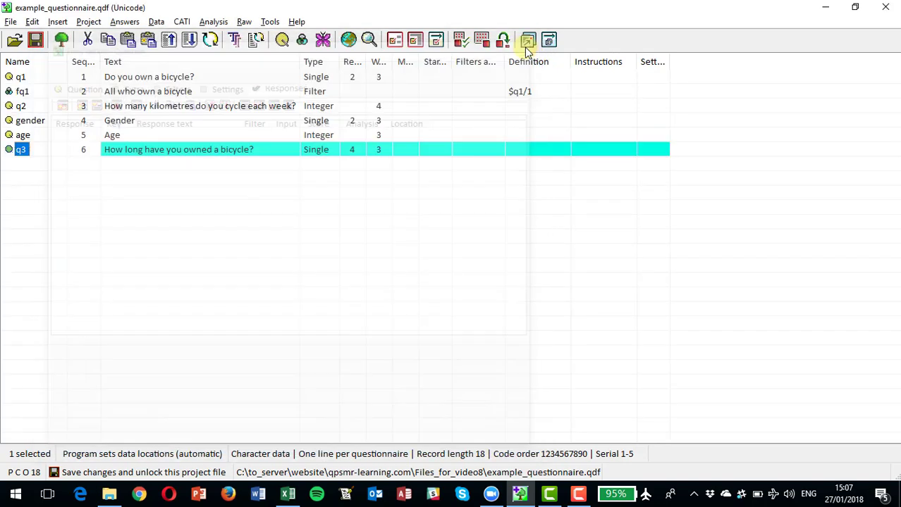
- Apply filter fq1 to the whole of question q3 and close its details
{"action": "double_click", "coordinate": [19, 151]}
{"action": "double_click", "coordinate": [21, 150]}
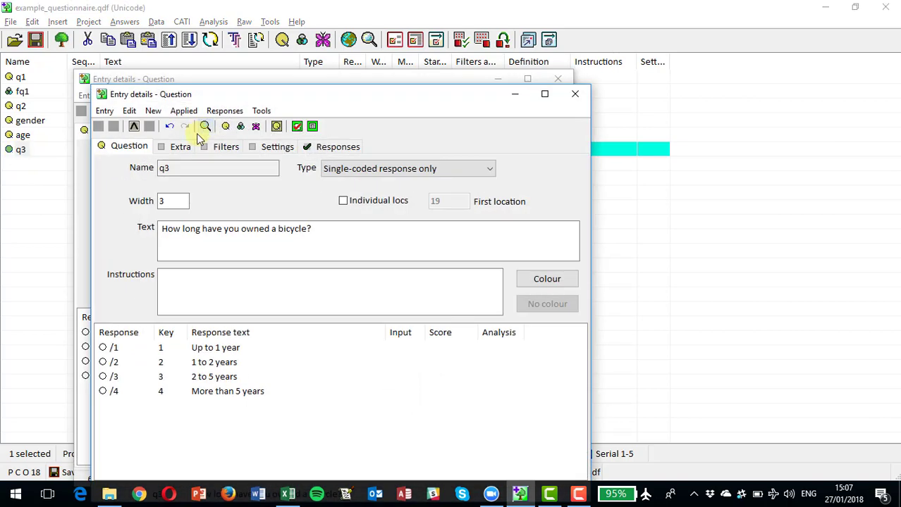
{"action": "left_click", "coordinate": [576, 95]}
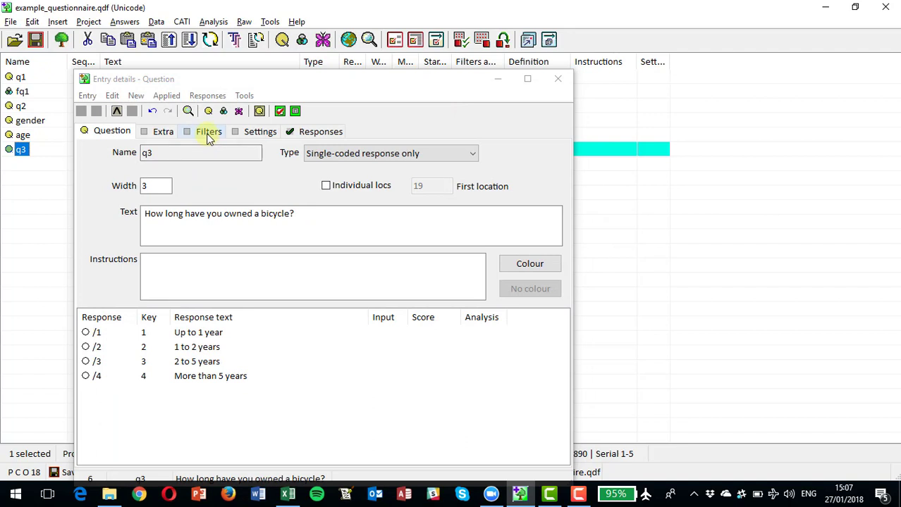
{"action": "left_click", "coordinate": [208, 132]}
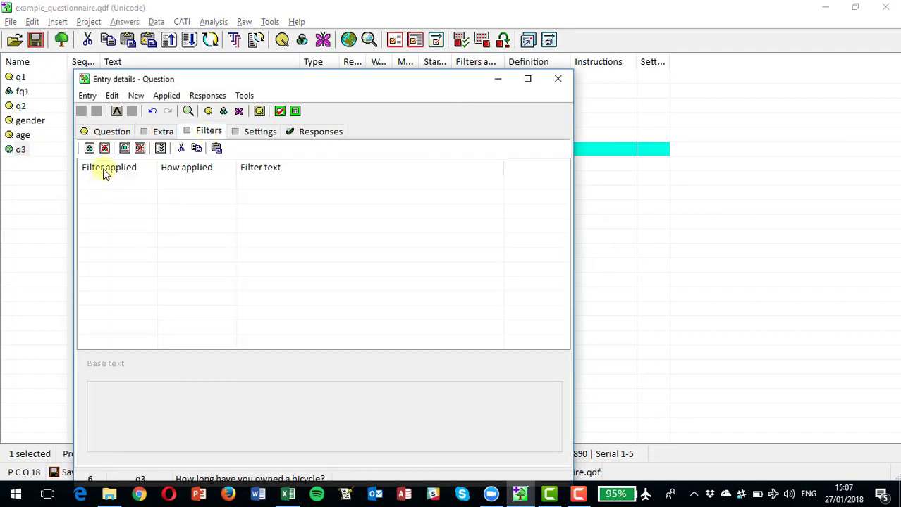
{"action": "left_click", "coordinate": [89, 148]}
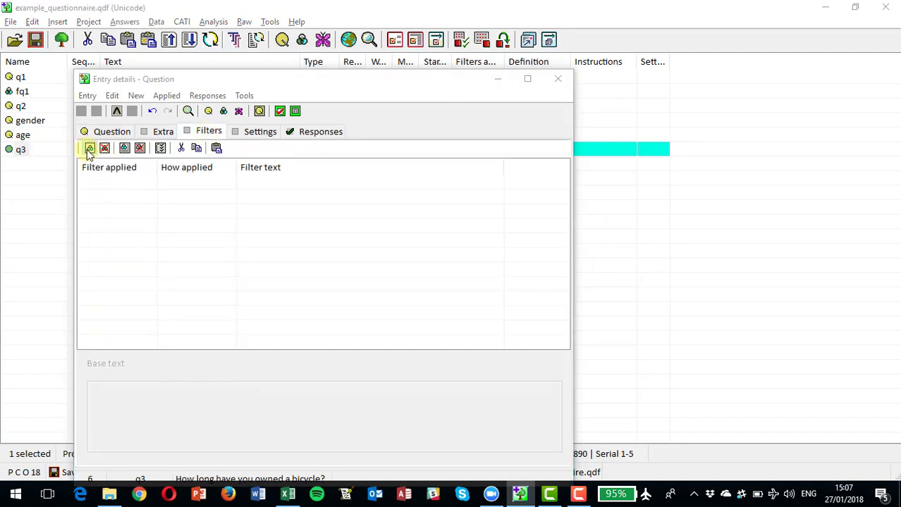
{"action": "left_click", "coordinate": [133, 158]}
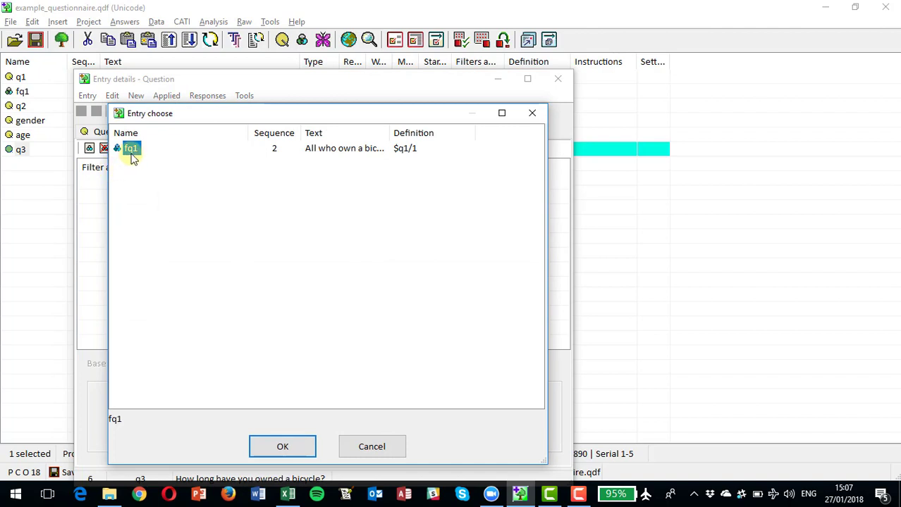
{"action": "double_click", "coordinate": [132, 149]}
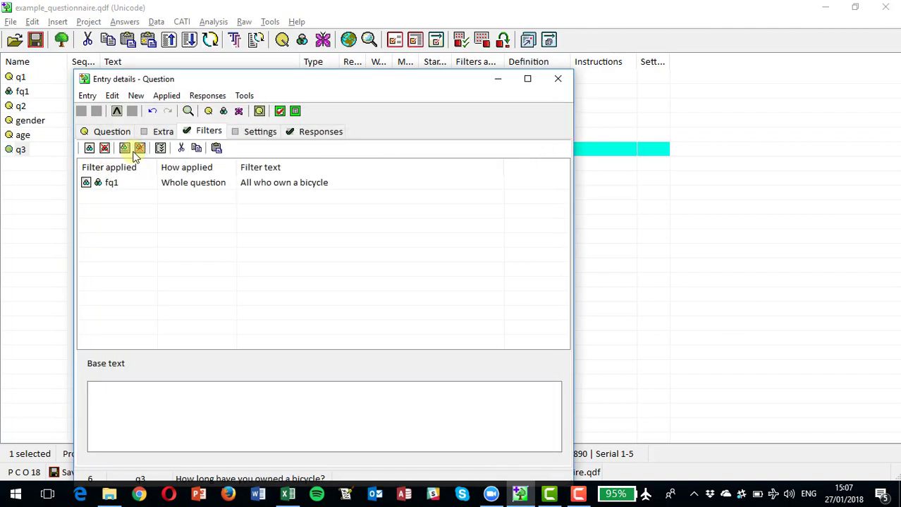
{"action": "left_click", "coordinate": [557, 79]}
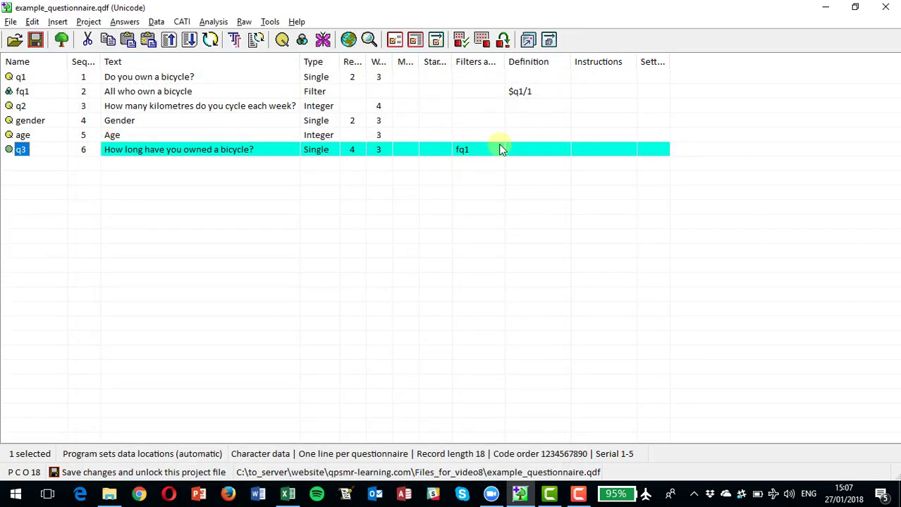
- Review the details of question q3, close them and clear the entry selection
{"action": "double_click", "coordinate": [24, 153]}
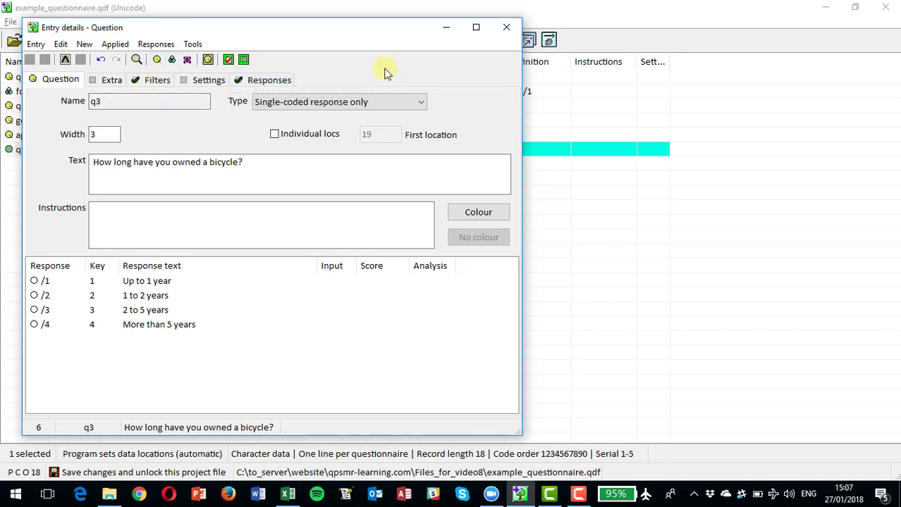
{"action": "left_click", "coordinate": [507, 27]}
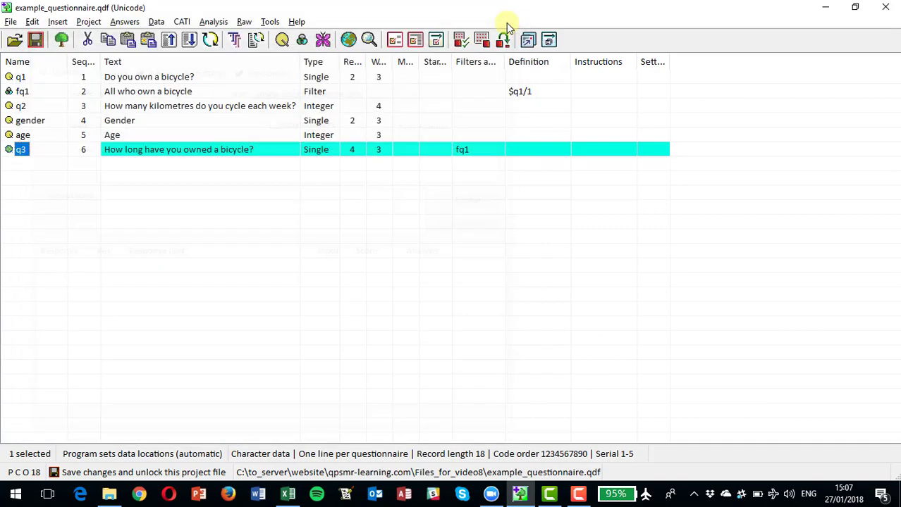
{"action": "left_click", "coordinate": [22, 163]}
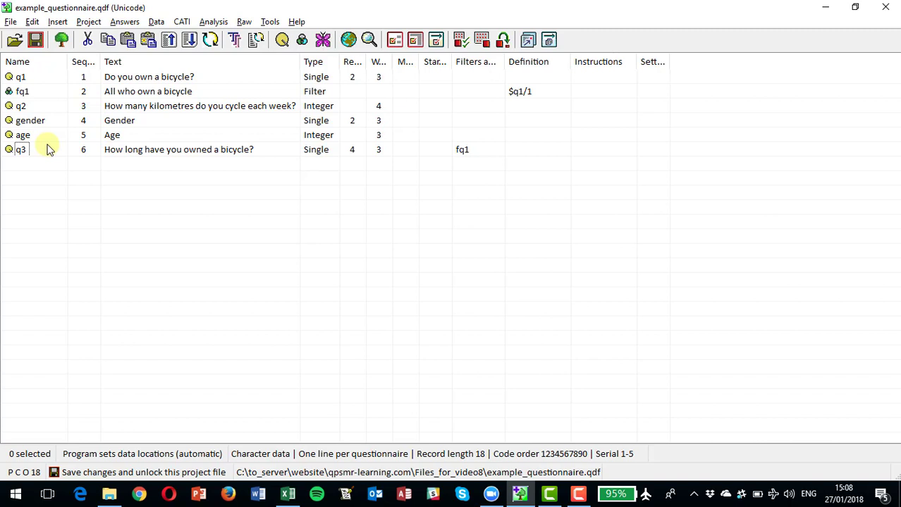
- Check the tests of filter fq1 and re-enter its definition directly as q1/1
{"action": "double_click", "coordinate": [21, 95]}
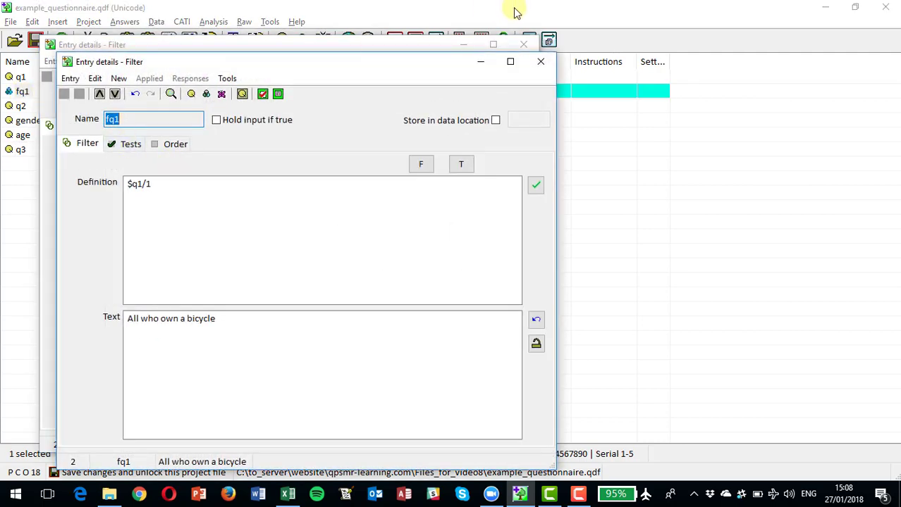
{"action": "left_click", "coordinate": [540, 65]}
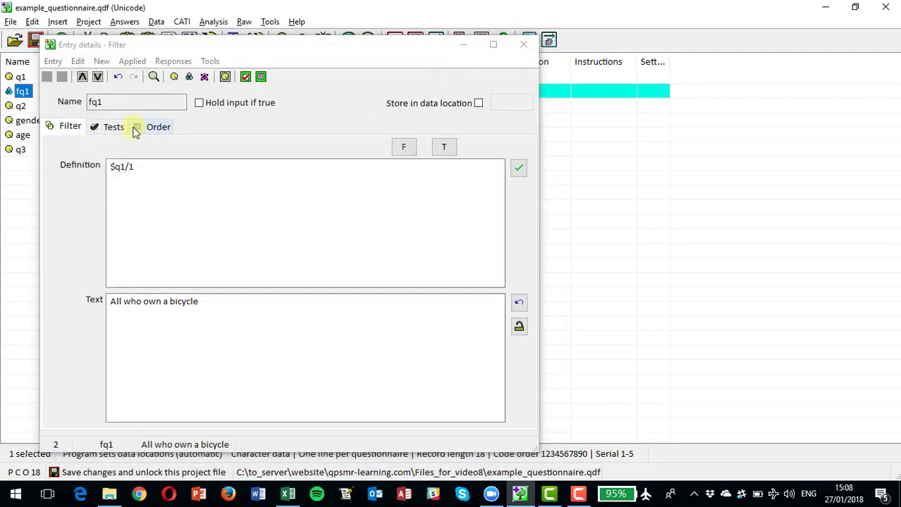
{"action": "left_click", "coordinate": [109, 128]}
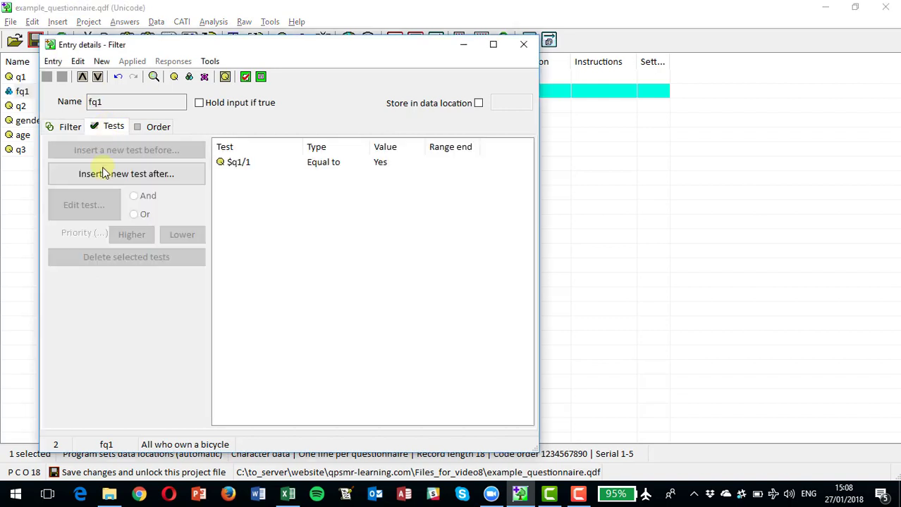
{"action": "left_click", "coordinate": [67, 131]}
{"action": "left_click", "coordinate": [142, 171]}
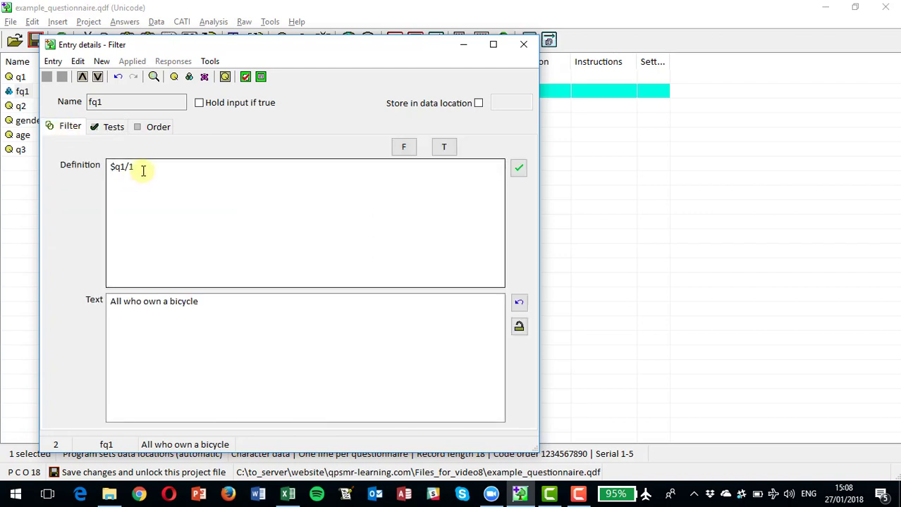
{"action": "key", "text": "BackSpace"}
{"action": "key", "text": "BackSpace"}
{"action": "key", "text": "BackSpace"}
{"action": "key", "text": "BackSpace"}
{"action": "key", "text": "BackSpace"}
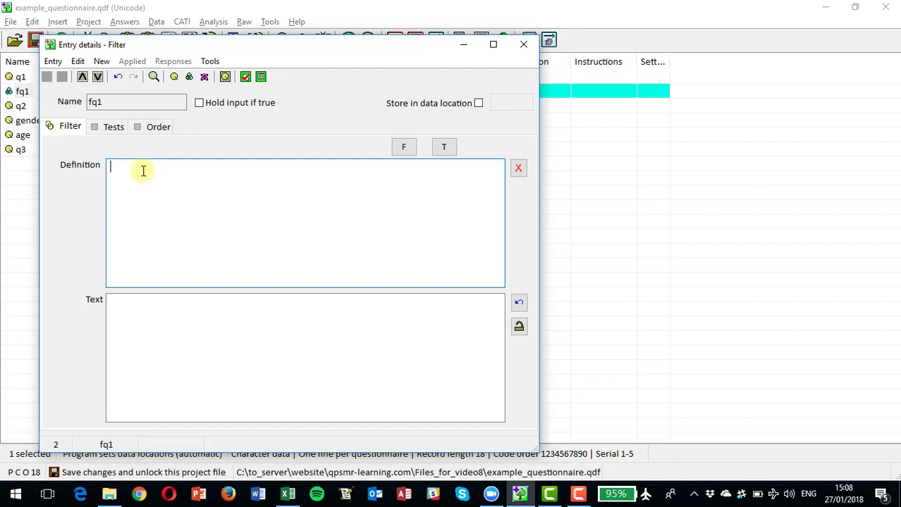
{"action": "type", "text": "q1/1"}
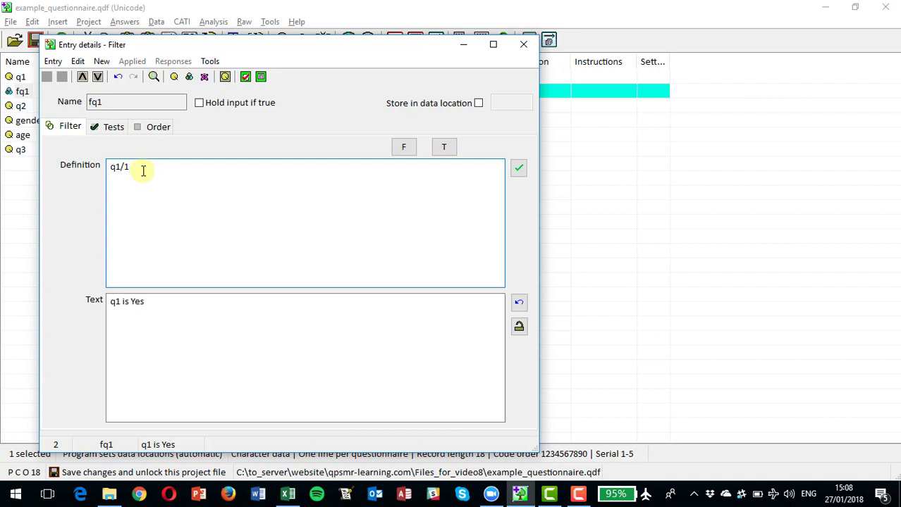
- Replace the description text of fq1 with "All who own a bicycle" and close the filter's details
{"action": "left_click", "coordinate": [146, 302]}
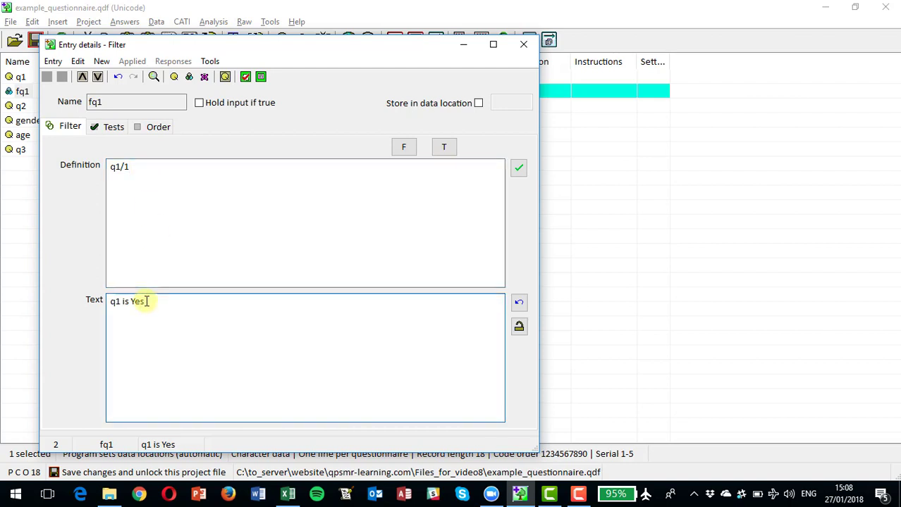
{"action": "key", "text": "BackSpace"}
{"action": "key", "text": "BackSpace"}
{"action": "key", "text": "BackSpace"}
{"action": "key", "text": "BackSpace"}
{"action": "key", "text": "BackSpace"}
{"action": "key", "text": "BackSpace"}
{"action": "key", "text": "BackSpace"}
{"action": "key", "text": "BackSpace"}
{"action": "key", "text": "BackSpace"}
{"action": "type", "text": "All who own"}
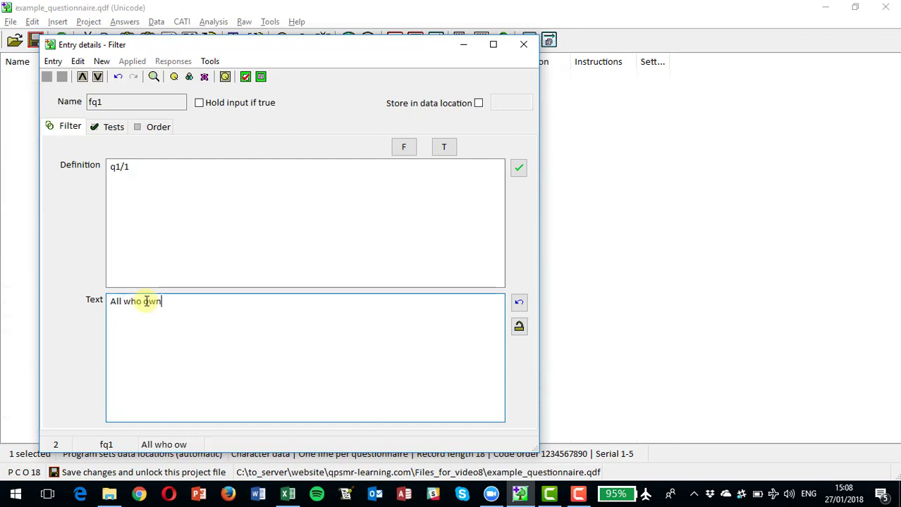
{"action": "type", "text": " a bicyc"}
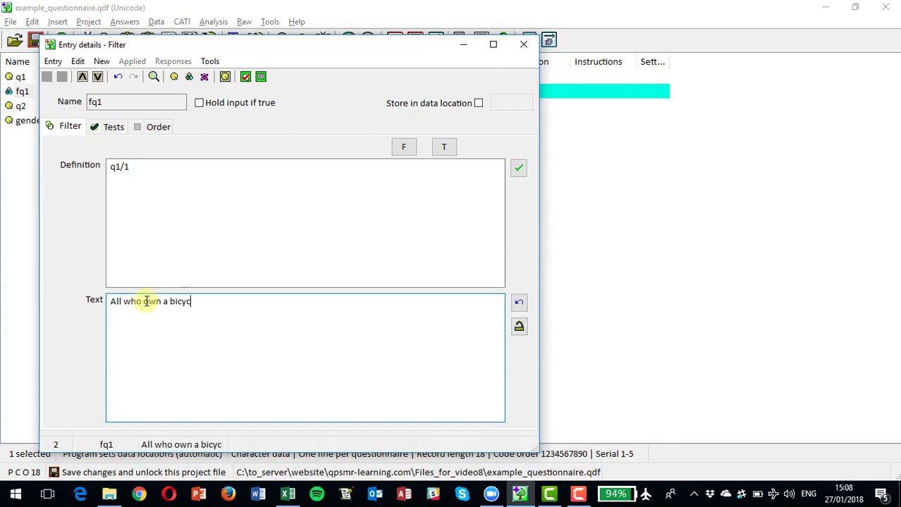
{"action": "type", "text": "le"}
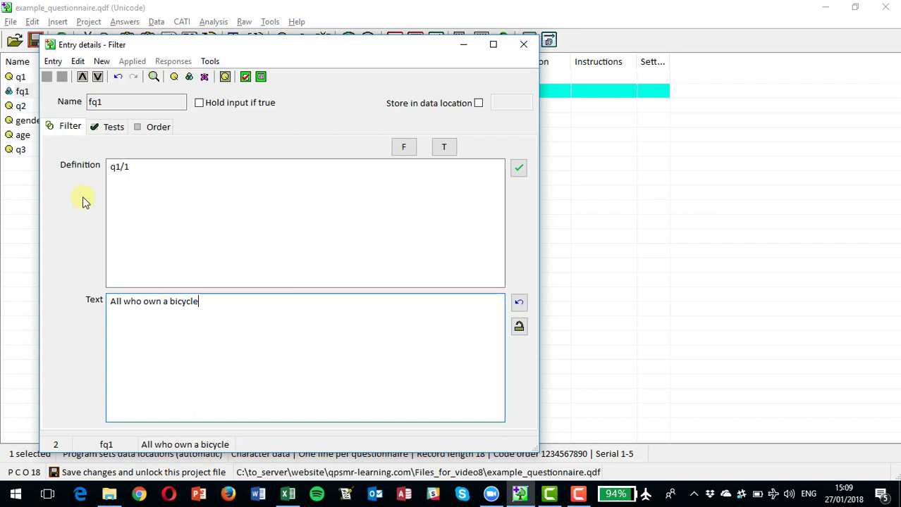
{"action": "left_click", "coordinate": [524, 45]}
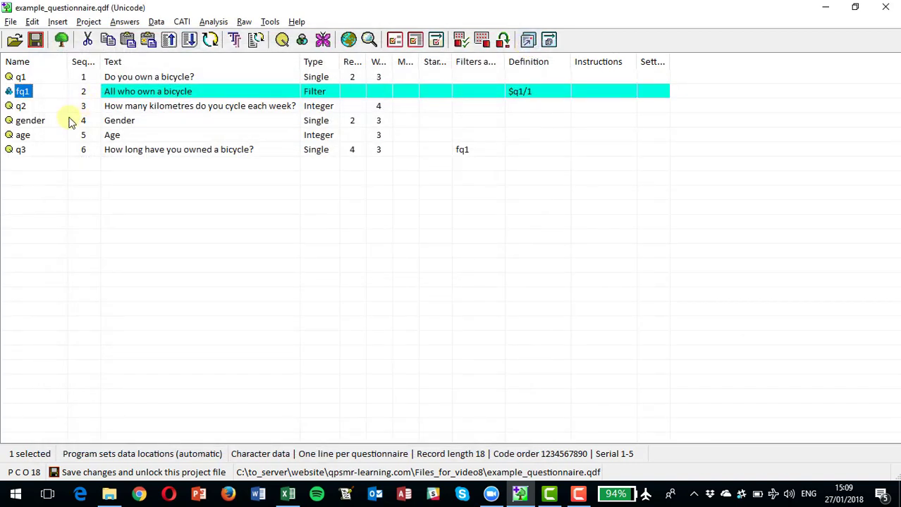
- Insert a filter entry after q3 and name it fq1q2
{"action": "left_click", "coordinate": [22, 150]}
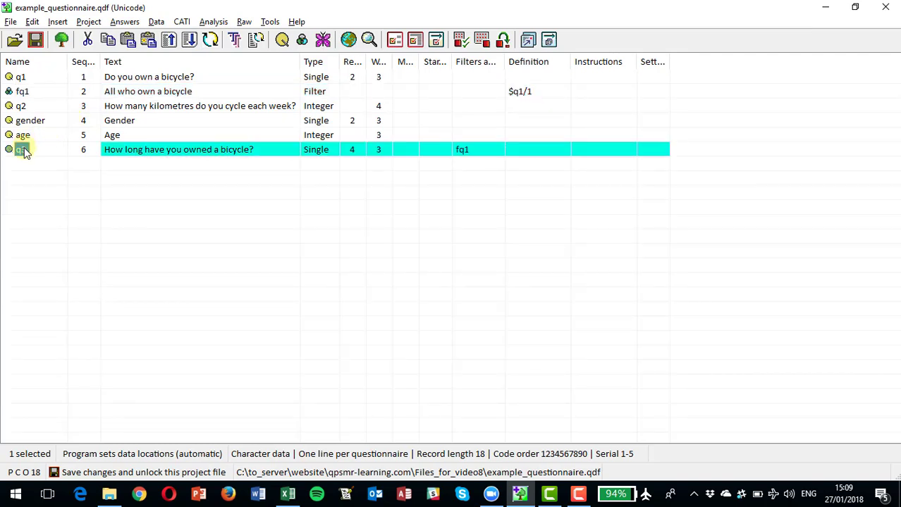
{"action": "left_click", "coordinate": [57, 22]}
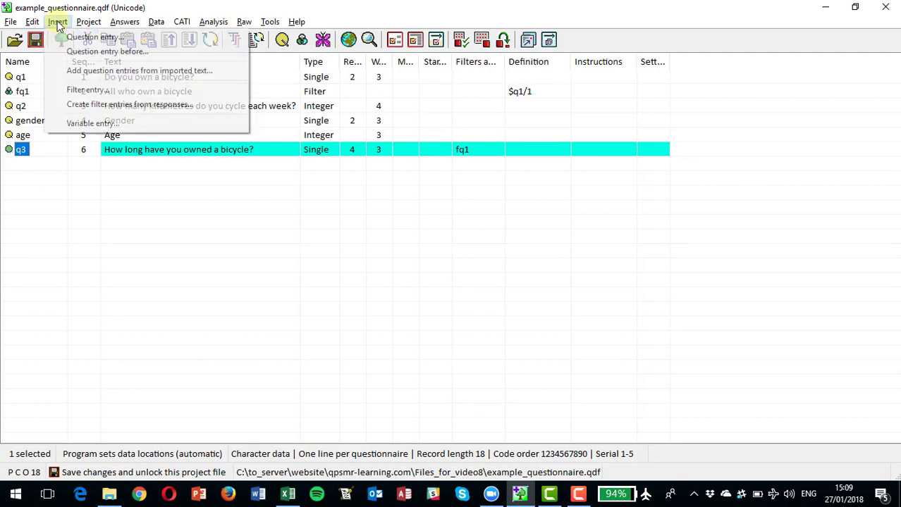
{"action": "left_click", "coordinate": [91, 90]}
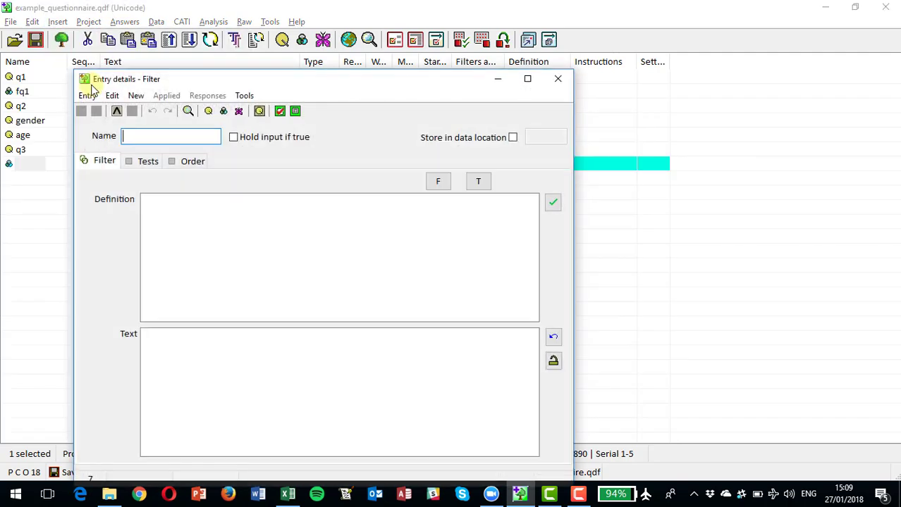
{"action": "type", "text": "fq"}
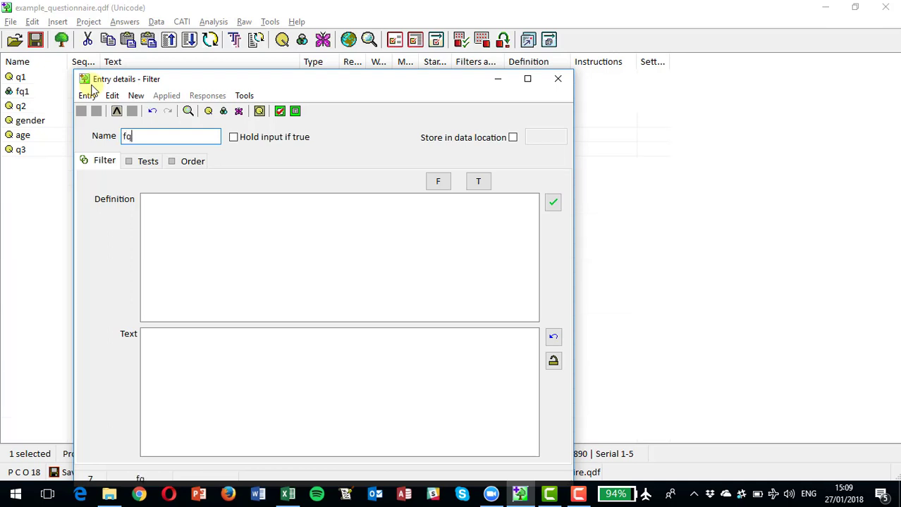
{"action": "type", "text": "1x"}
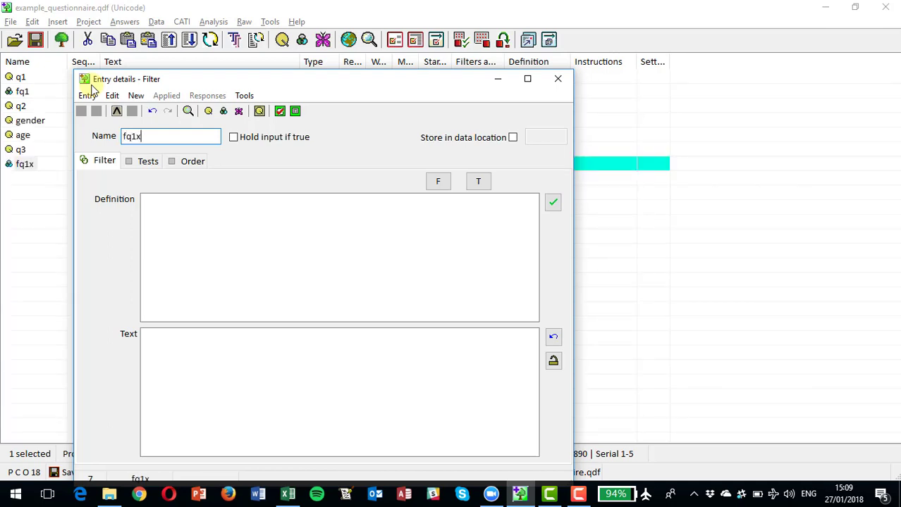
{"action": "type", "text": "q"}
{"action": "key", "text": "BackSpace"}
{"action": "key", "text": "BackSpace"}
{"action": "type", "text": "q2"}
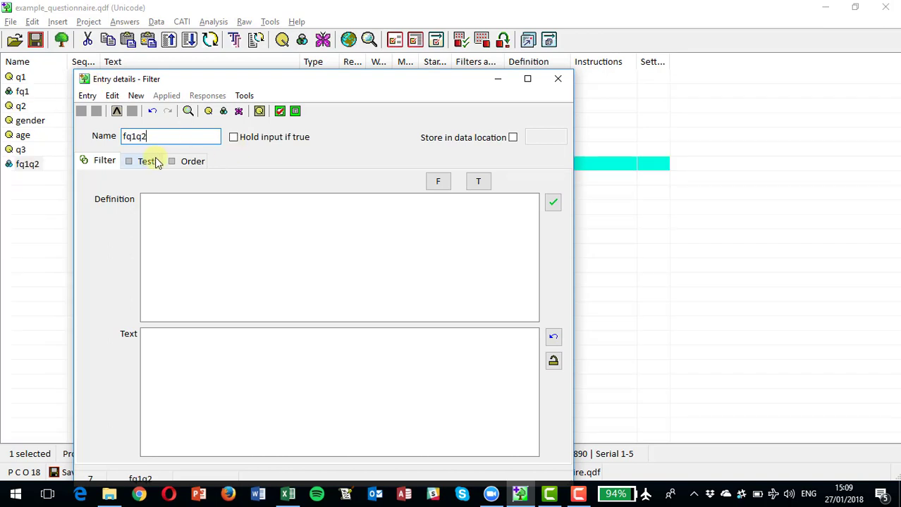
- Enter "q1/1 and q2/>50" as the definition of filter fq1q2
{"action": "left_click", "coordinate": [152, 207]}
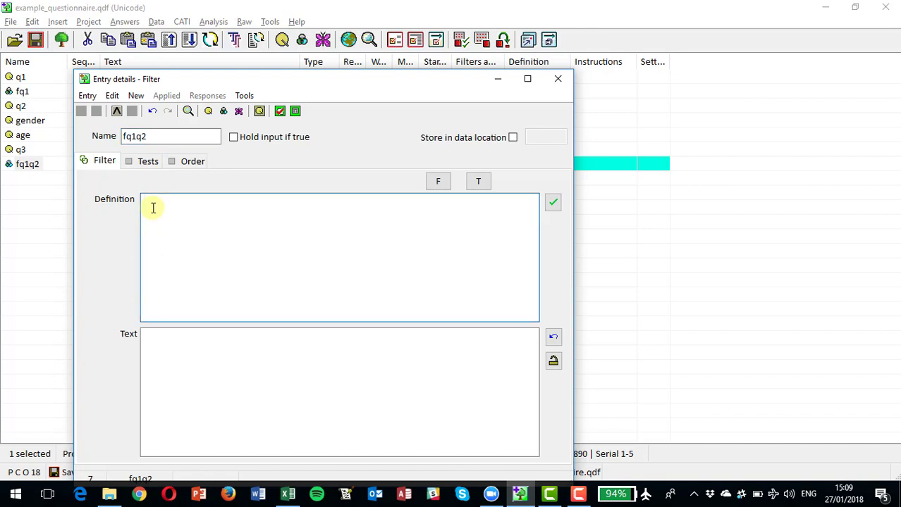
{"action": "type", "text": "q1/1"}
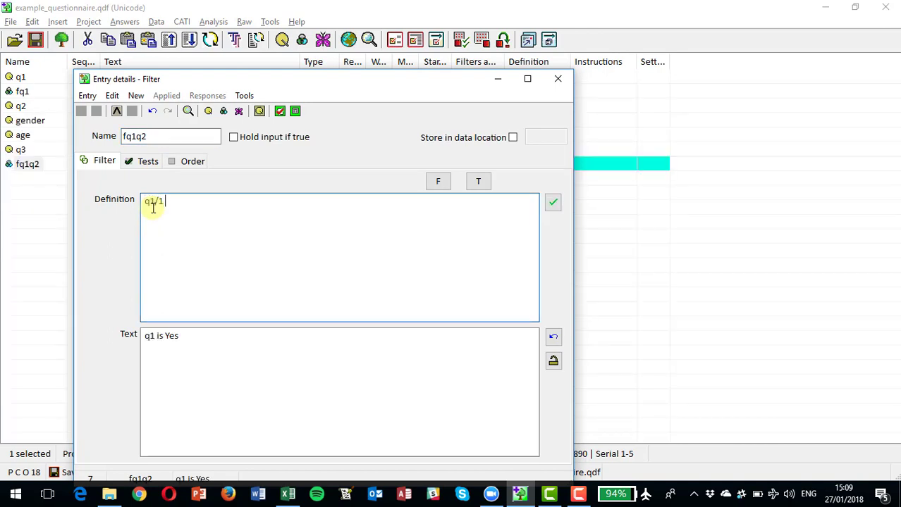
{"action": "type", "text": " and q2/"}
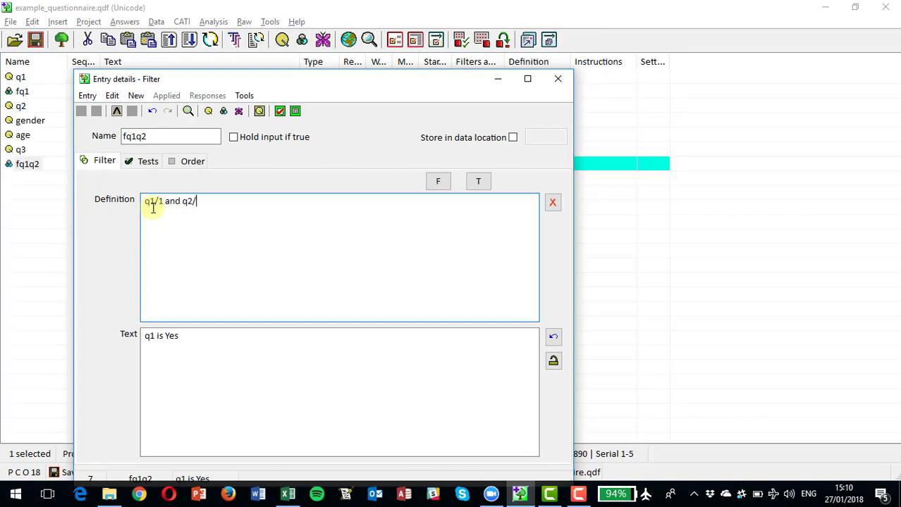
{"action": "type", "text": ">50"}
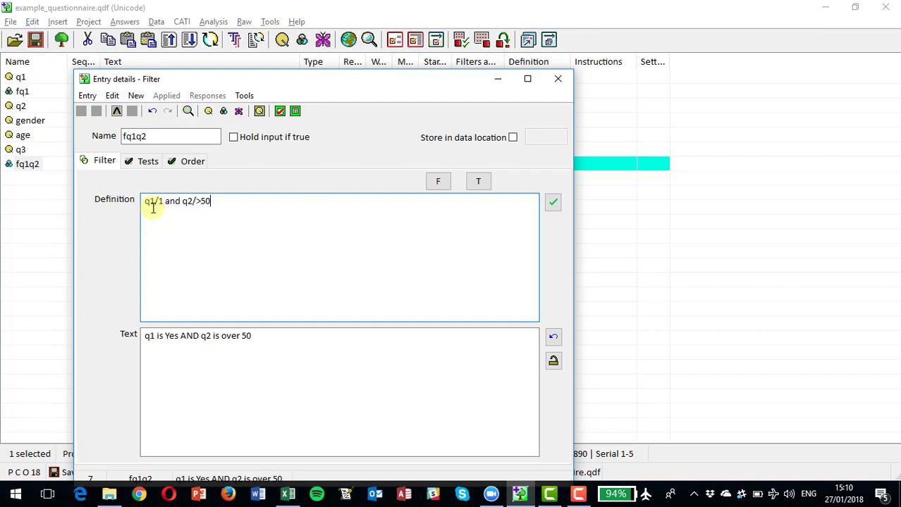
- Clear the whole definition of filter fq1q2
{"action": "key", "text": "BackSpace"}
{"action": "key", "text": "BackSpace"}
{"action": "key", "text": "BackSpace"}
{"action": "key", "text": "BackSpace"}
{"action": "key", "text": "BackSpace"}
{"action": "key", "text": "BackSpace"}
{"action": "key", "text": "BackSpace"}
{"action": "key", "text": "BackSpace"}
{"action": "key", "text": "BackSpace"}
{"action": "key", "text": "BackSpace"}
{"action": "key", "text": "BackSpace"}
{"action": "key", "text": "BackSpace"}
{"action": "key", "text": "BackSpace"}
{"action": "key", "text": "BackSpace"}
{"action": "key", "text": "BackSpace"}
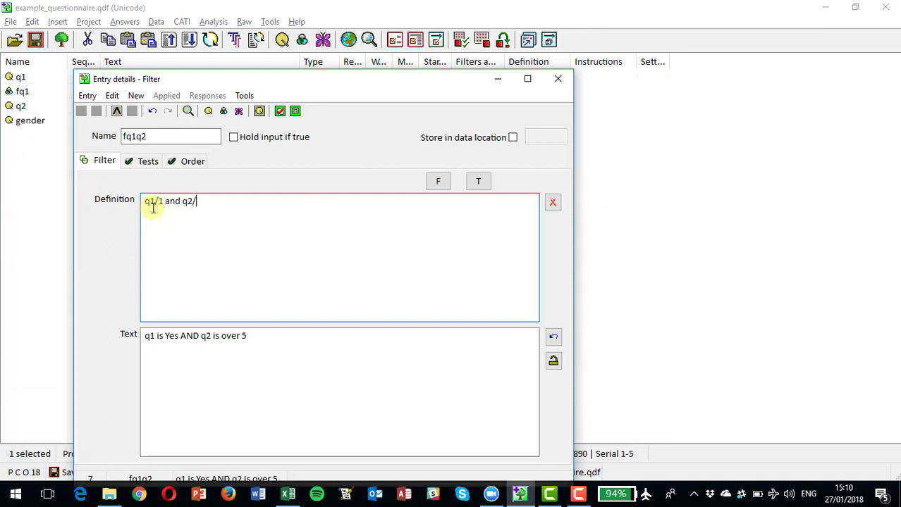
- Add a test to filter fq1q2 requiring q1 to equal response 1 (Yes)
{"action": "left_click", "coordinate": [146, 164]}
{"action": "left_click", "coordinate": [137, 207]}
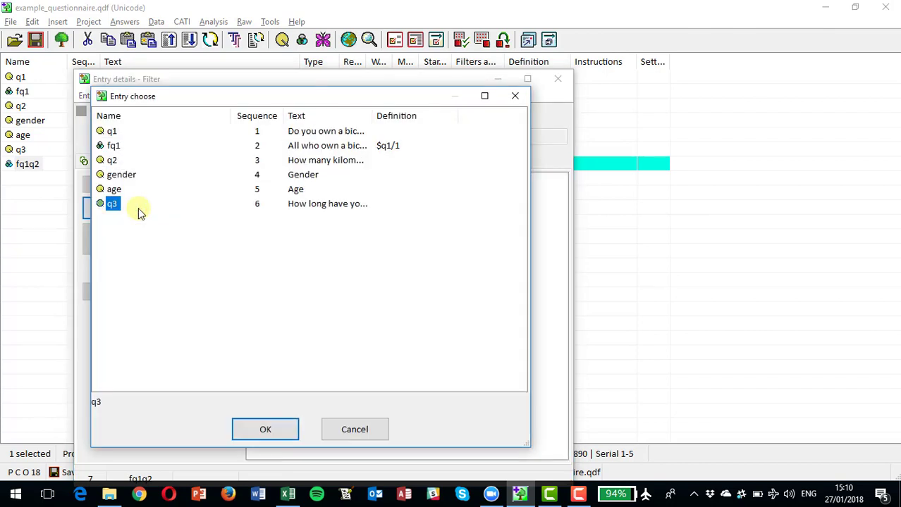
{"action": "left_click", "coordinate": [113, 132]}
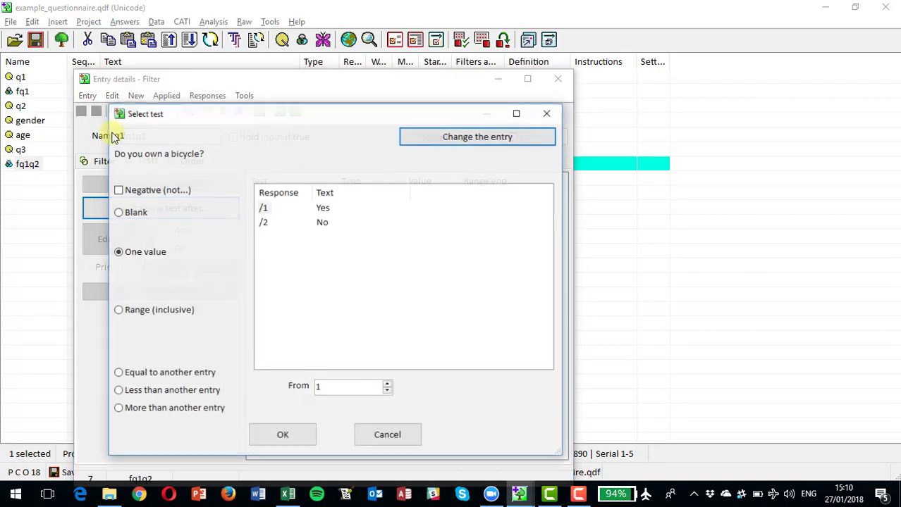
{"action": "left_click", "coordinate": [262, 209]}
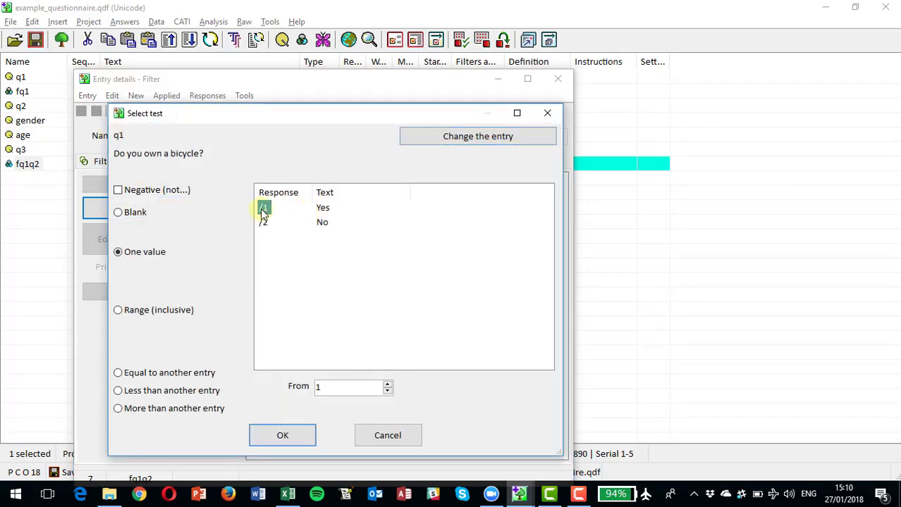
{"action": "left_click", "coordinate": [272, 442]}
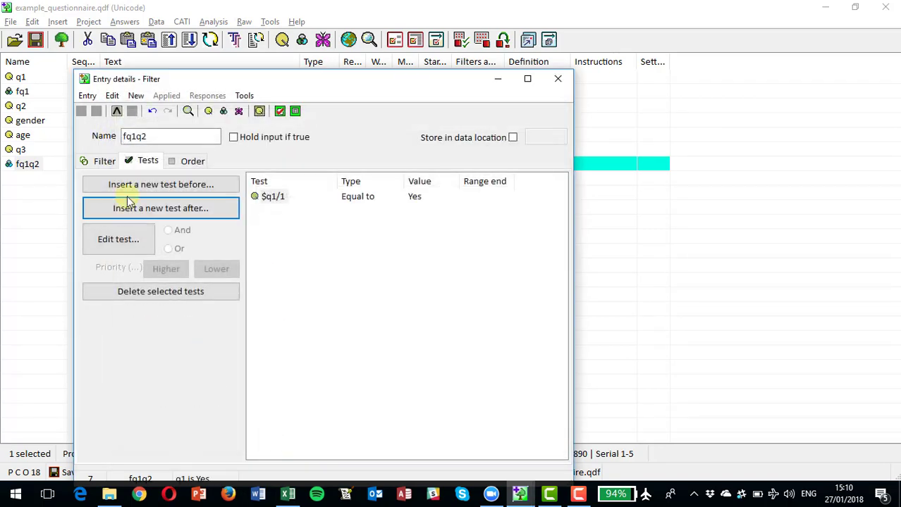
- Add a second test after it in filter fq1q2, requiring q2 to be more than 50
{"action": "left_click", "coordinate": [169, 211]}
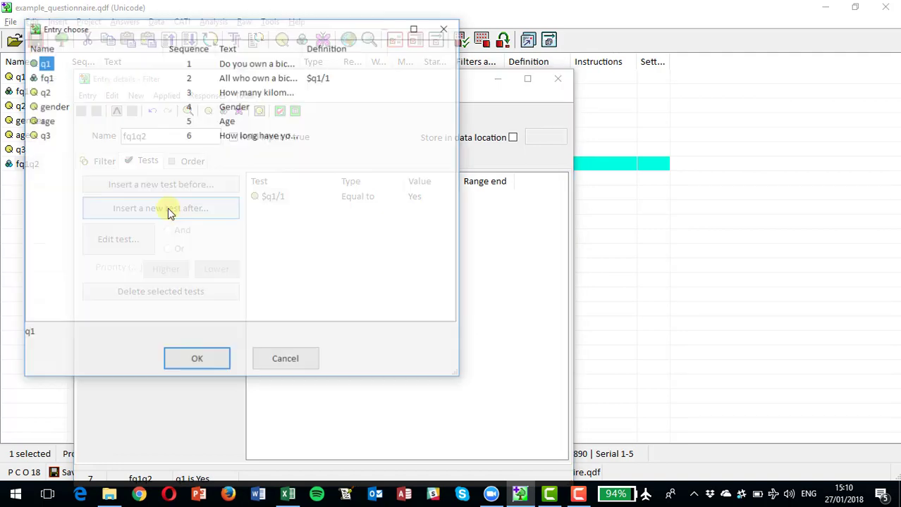
{"action": "left_click", "coordinate": [44, 92]}
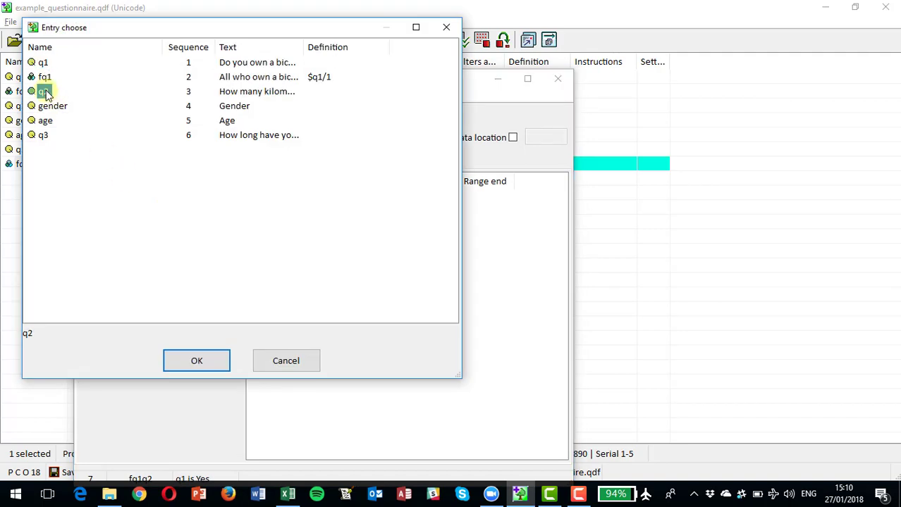
{"action": "double_click", "coordinate": [45, 92]}
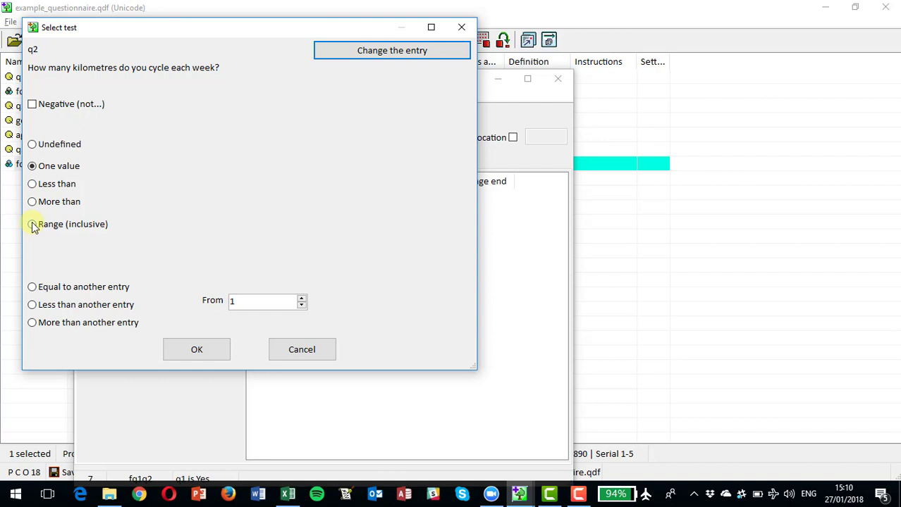
{"action": "left_click", "coordinate": [31, 224]}
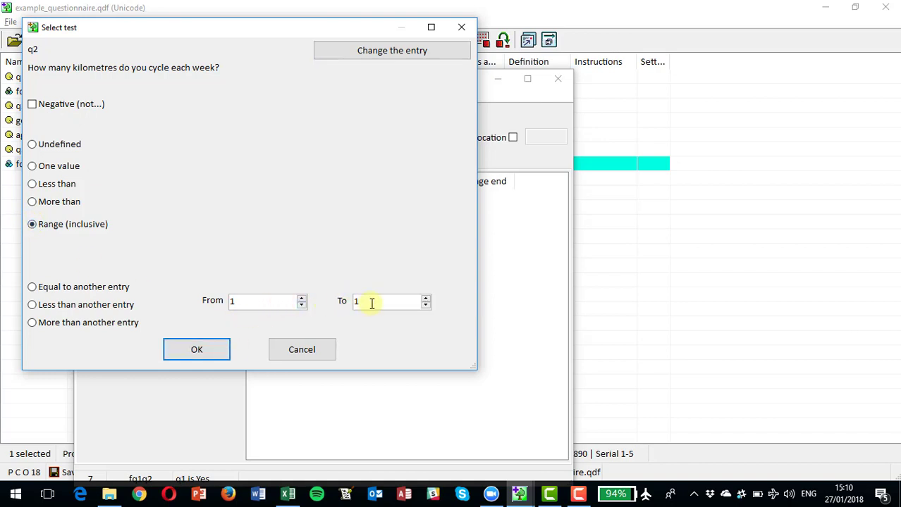
{"action": "left_click", "coordinate": [33, 202]}
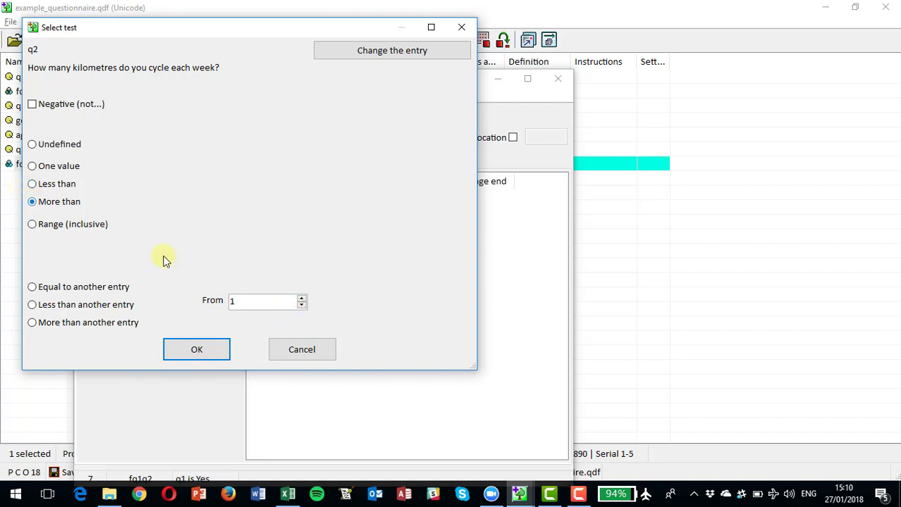
{"action": "left_click", "coordinate": [236, 300]}
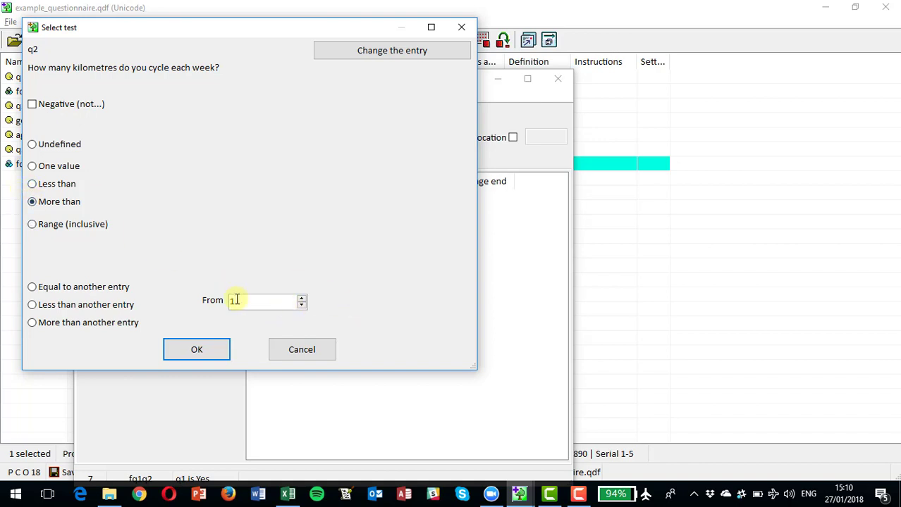
{"action": "key", "text": "BackSpace"}
{"action": "type", "text": "50"}
{"action": "left_click", "coordinate": [196, 349]}
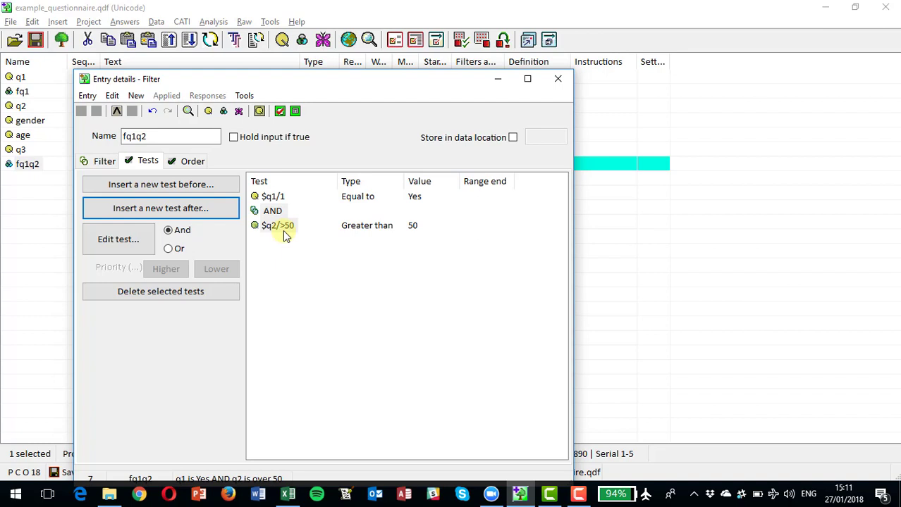
- Review the definition of fq1q2, and try joining its two tests with Or before restoring And
{"action": "left_click", "coordinate": [102, 161]}
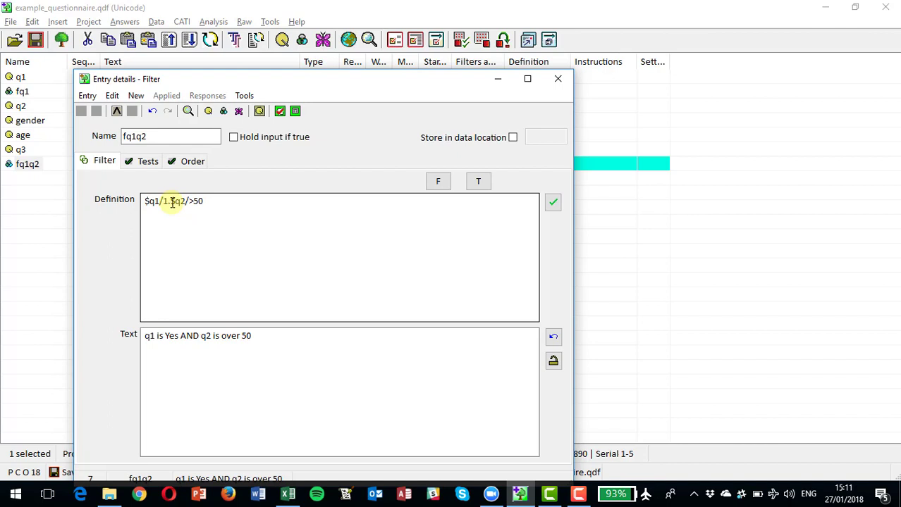
{"action": "left_click", "coordinate": [147, 162]}
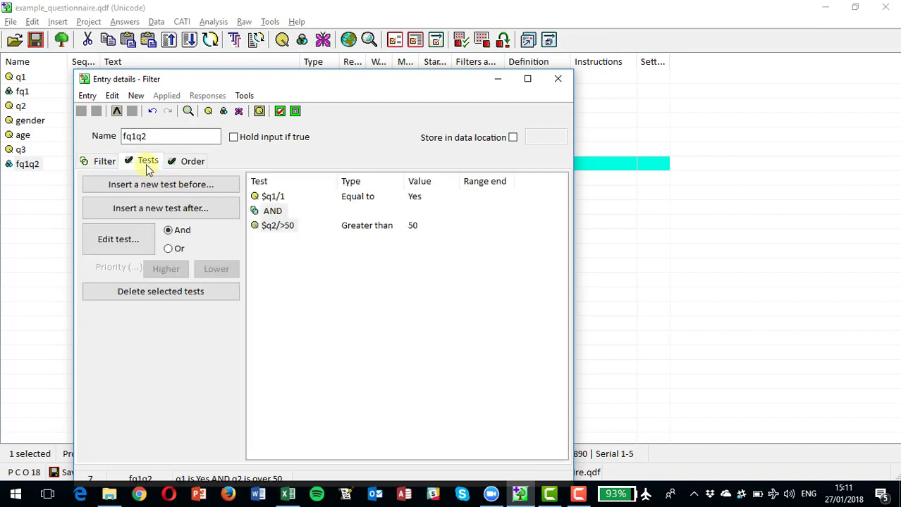
{"action": "left_click", "coordinate": [273, 211]}
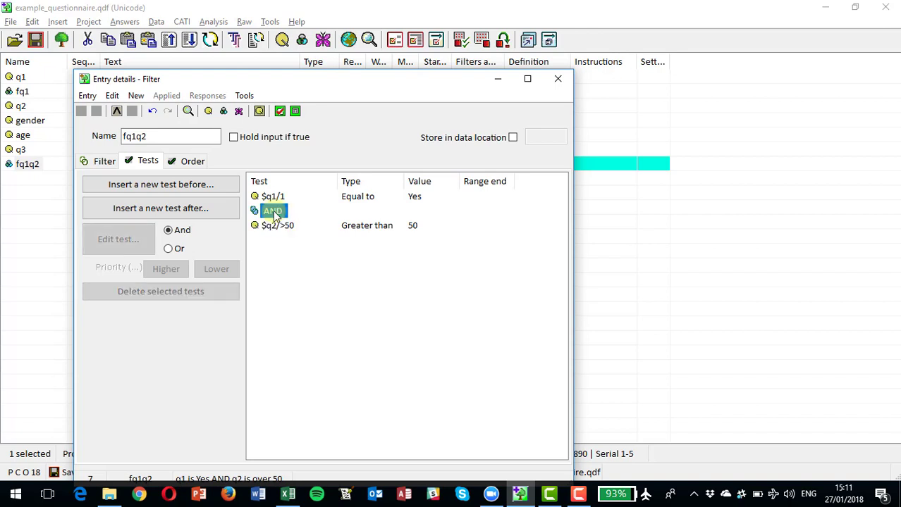
{"action": "left_click", "coordinate": [169, 250]}
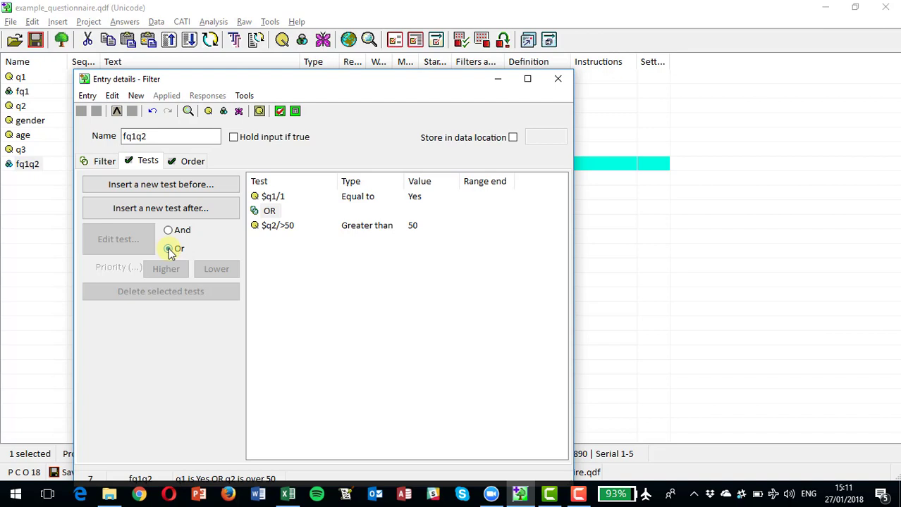
{"action": "left_click", "coordinate": [169, 251]}
{"action": "left_click", "coordinate": [169, 230]}
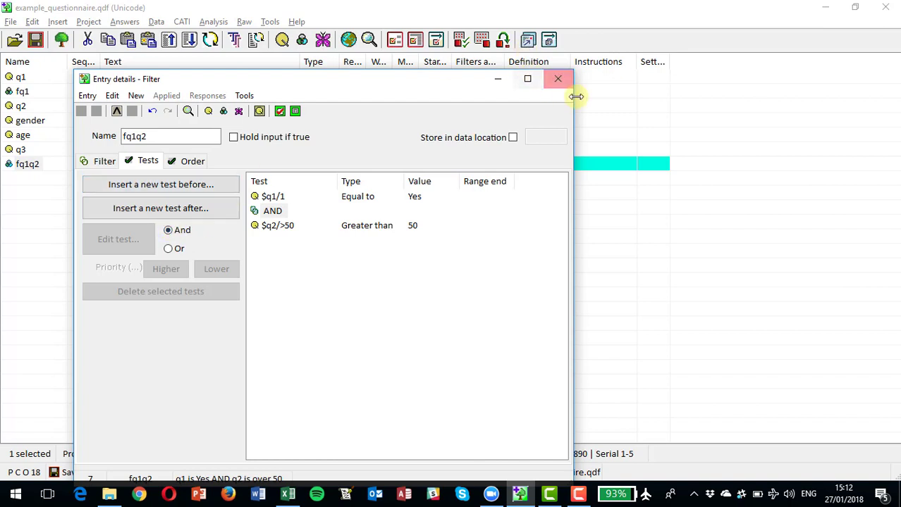
- Close the details of filter fq1q2 and clear the selection in the entry list
{"action": "left_click", "coordinate": [558, 81]}
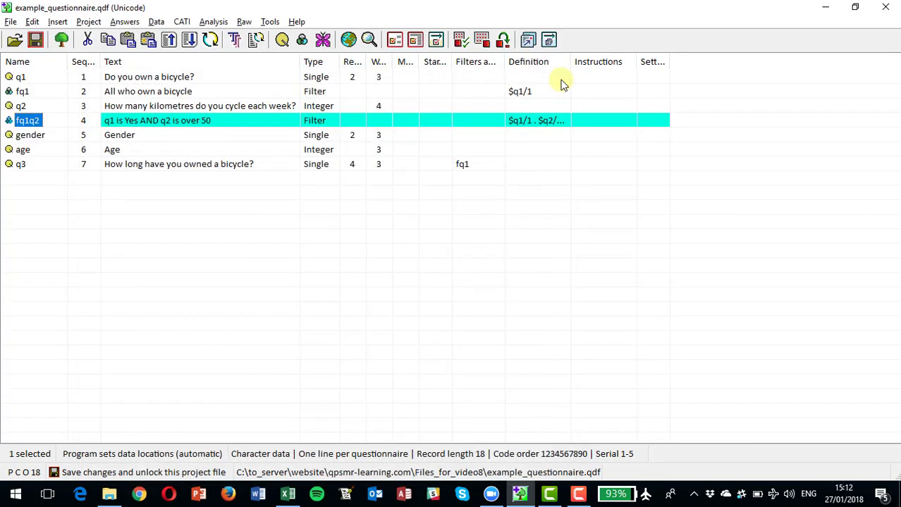
{"action": "left_click", "coordinate": [26, 182]}
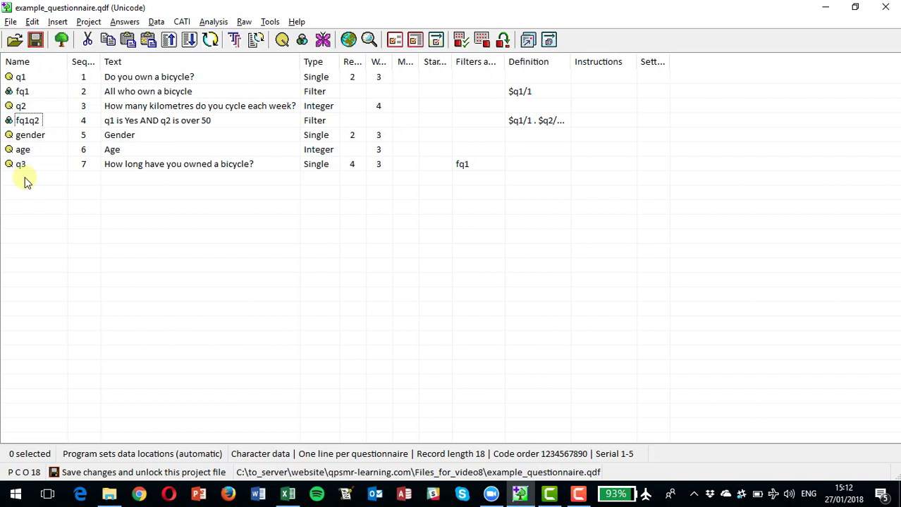
{"action": "left_click", "coordinate": [31, 22]}
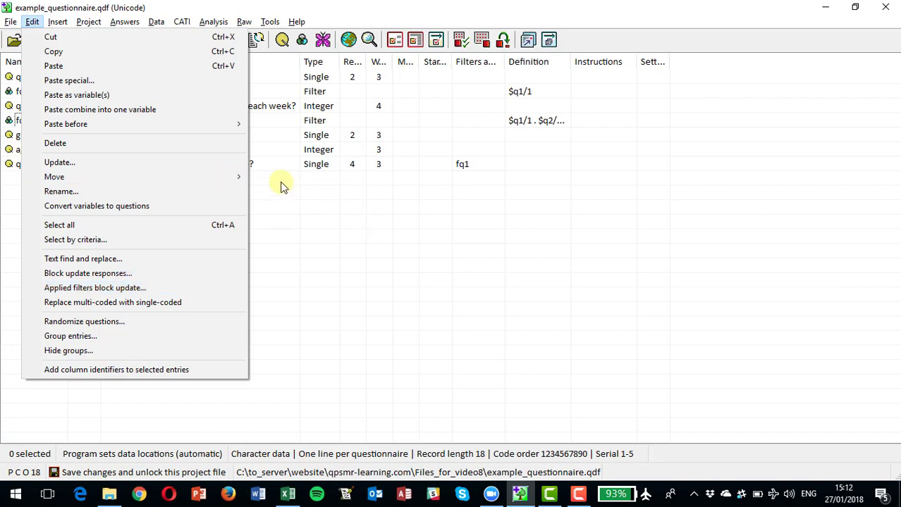
{"action": "left_click", "coordinate": [14, 182]}
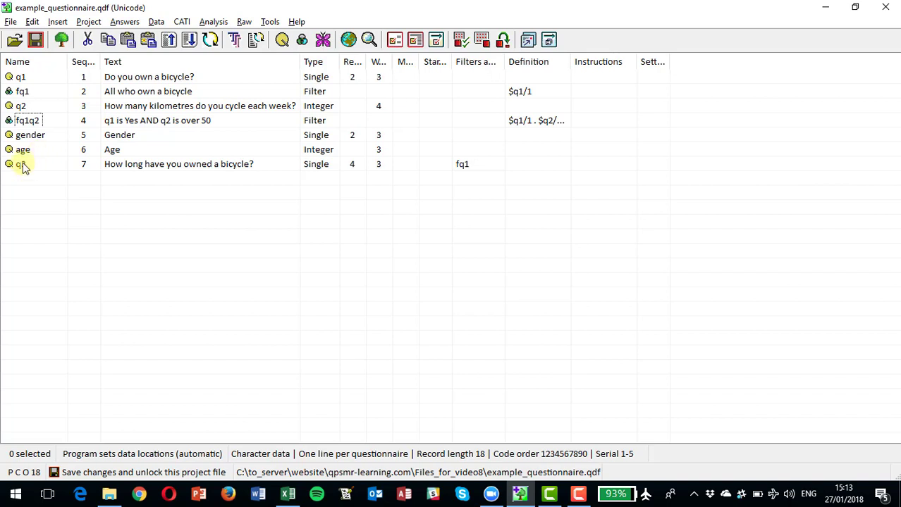
- Insert a filter entry after q3 and name it older
{"action": "left_click", "coordinate": [58, 22]}
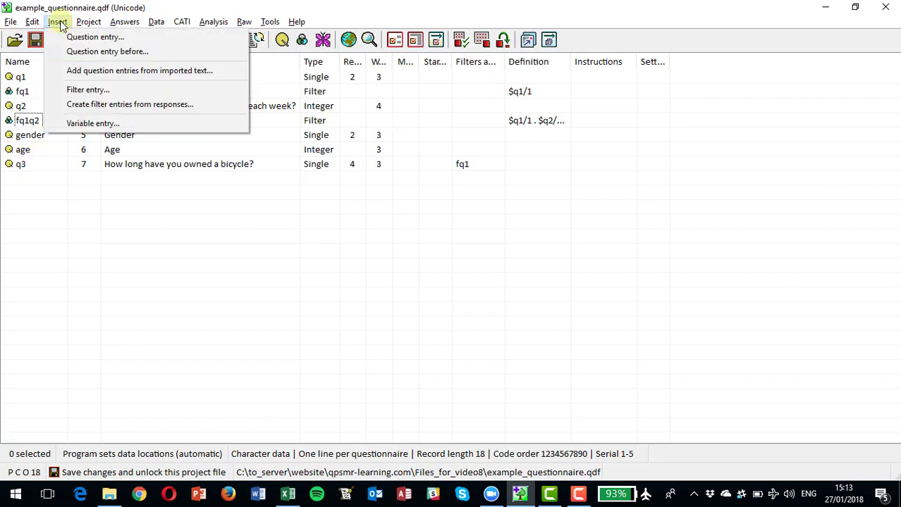
{"action": "left_click", "coordinate": [88, 90]}
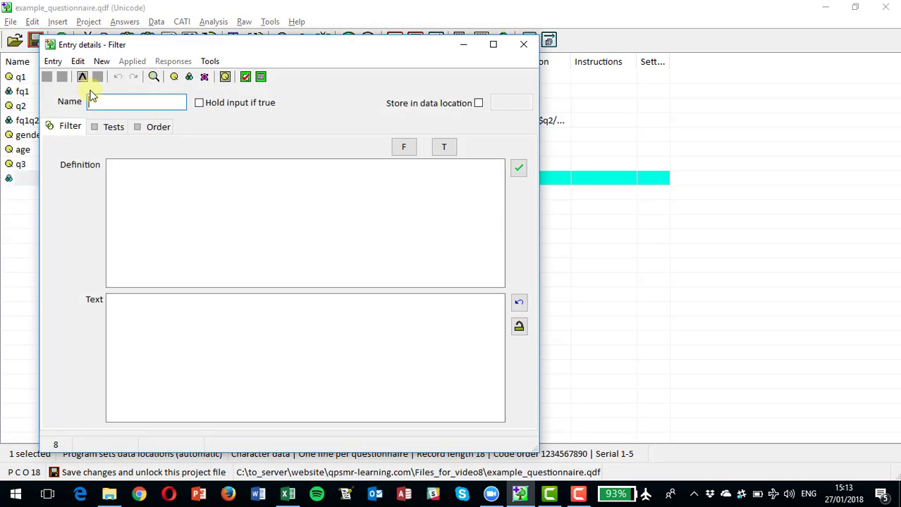
{"action": "type", "text": "older"}
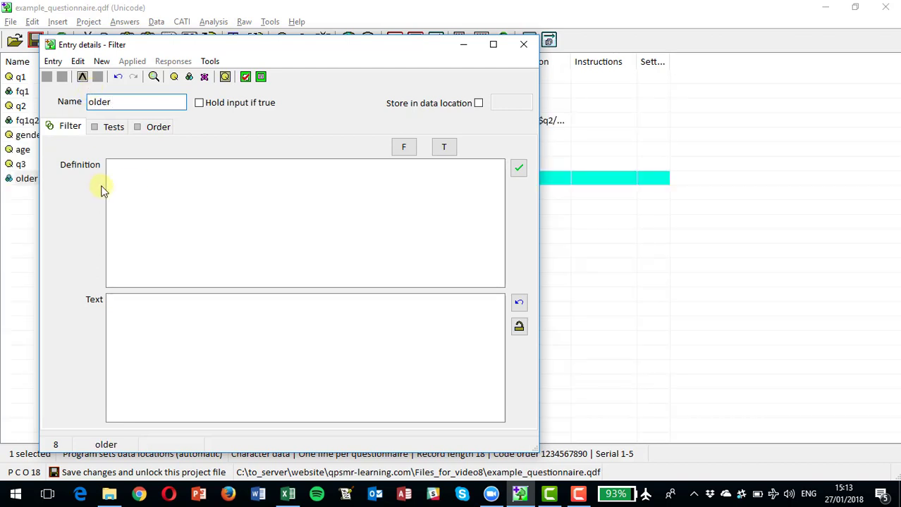
{"action": "left_click", "coordinate": [127, 181]}
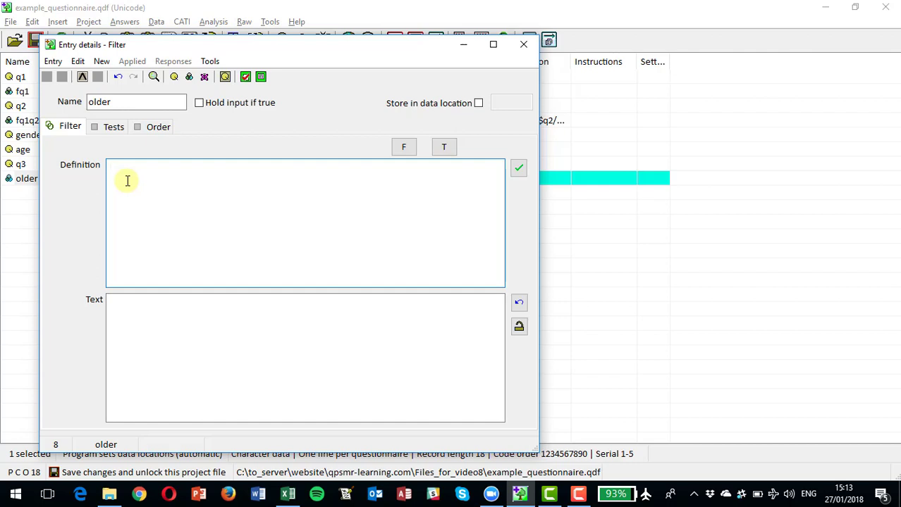
- Add a test to filter older requiring gender to equal response 1 (Male)
{"action": "left_click", "coordinate": [112, 129]}
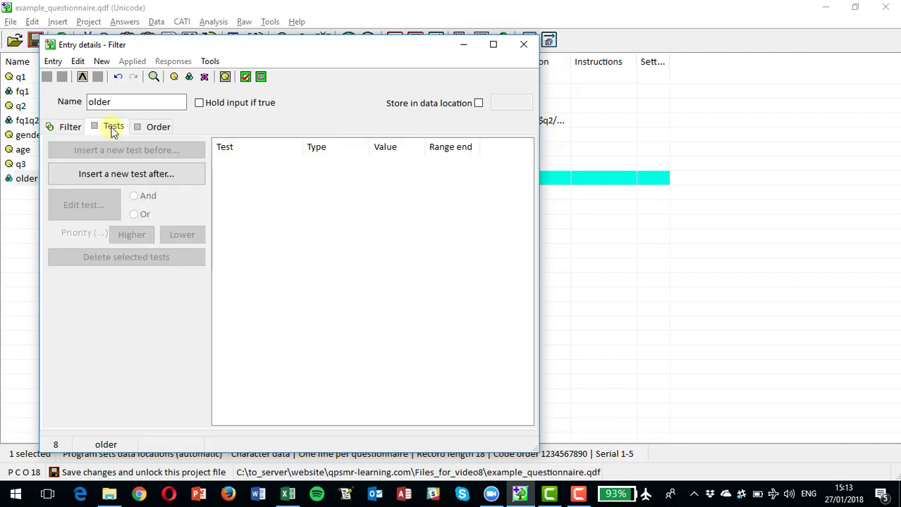
{"action": "left_click", "coordinate": [113, 174]}
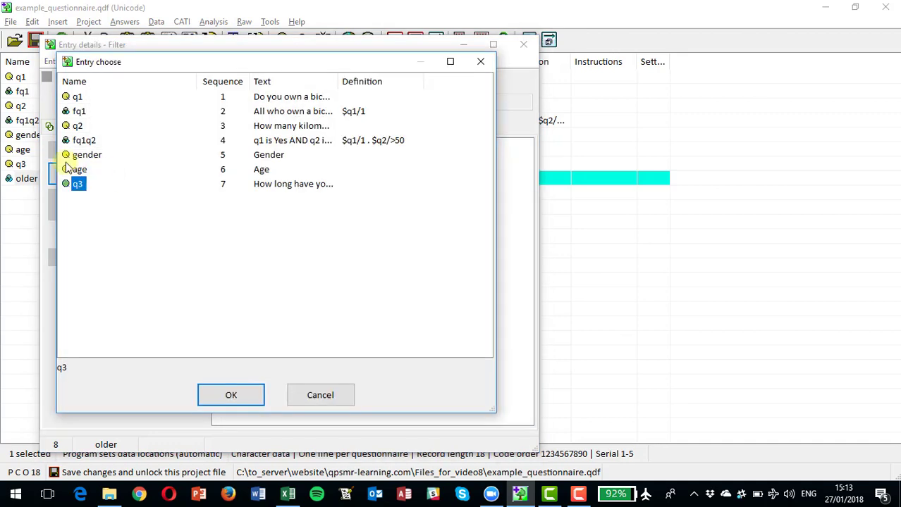
{"action": "left_click", "coordinate": [80, 159]}
{"action": "double_click", "coordinate": [81, 159]}
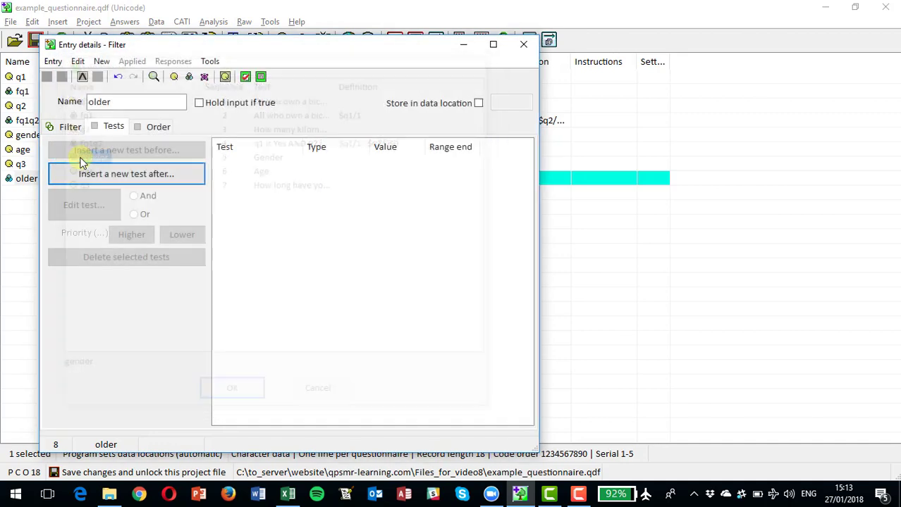
{"action": "left_click", "coordinate": [229, 176]}
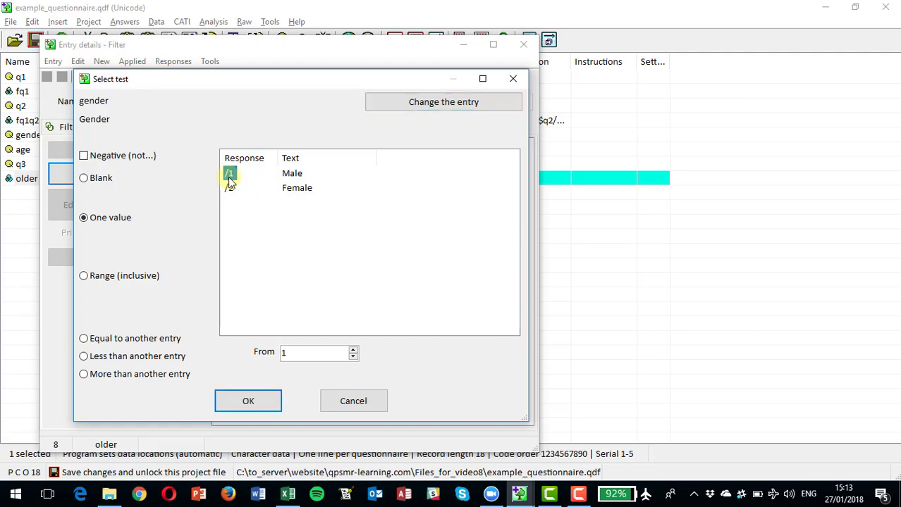
{"action": "left_click", "coordinate": [243, 403]}
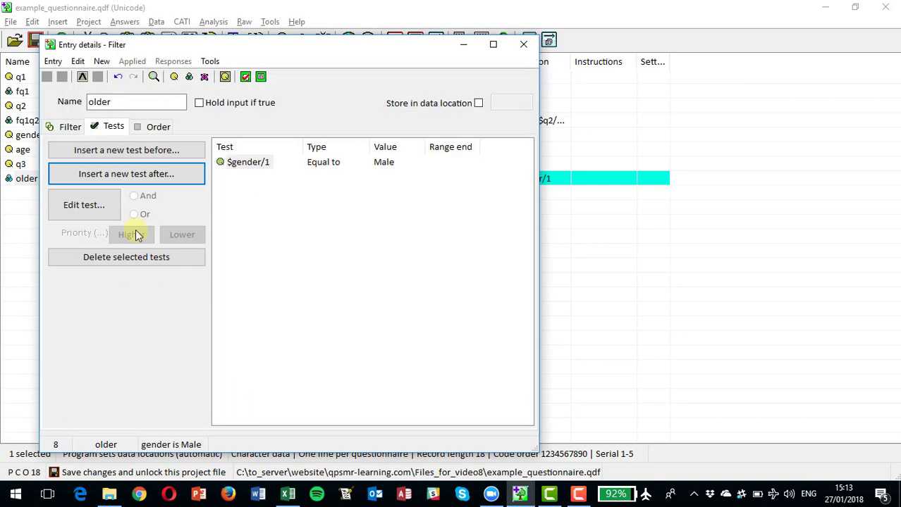
- Add a second test after it in filter older, requiring age to be more than 50
{"action": "left_click", "coordinate": [111, 177]}
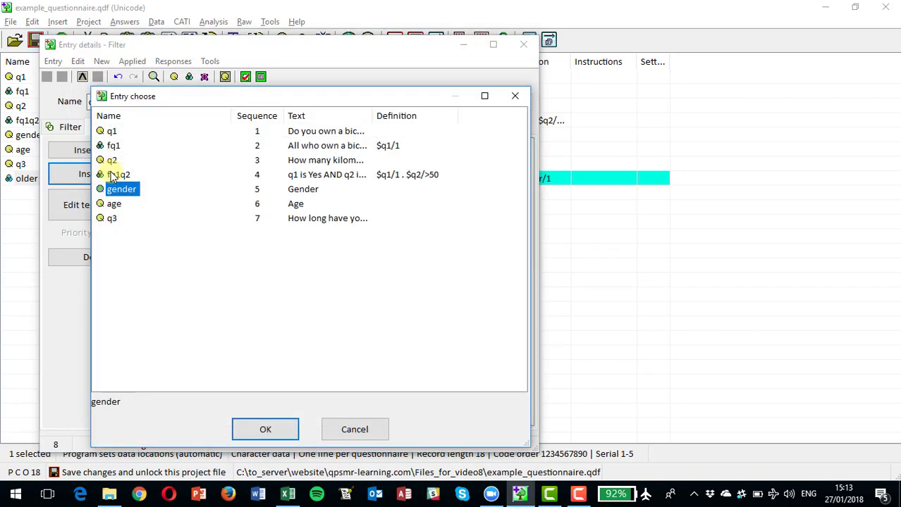
{"action": "left_click", "coordinate": [113, 204]}
{"action": "double_click", "coordinate": [114, 204]}
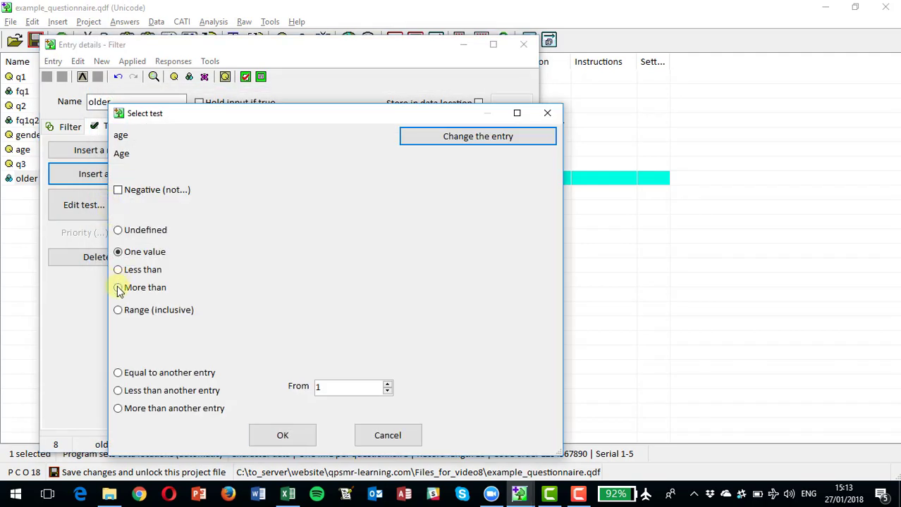
{"action": "left_click", "coordinate": [117, 287]}
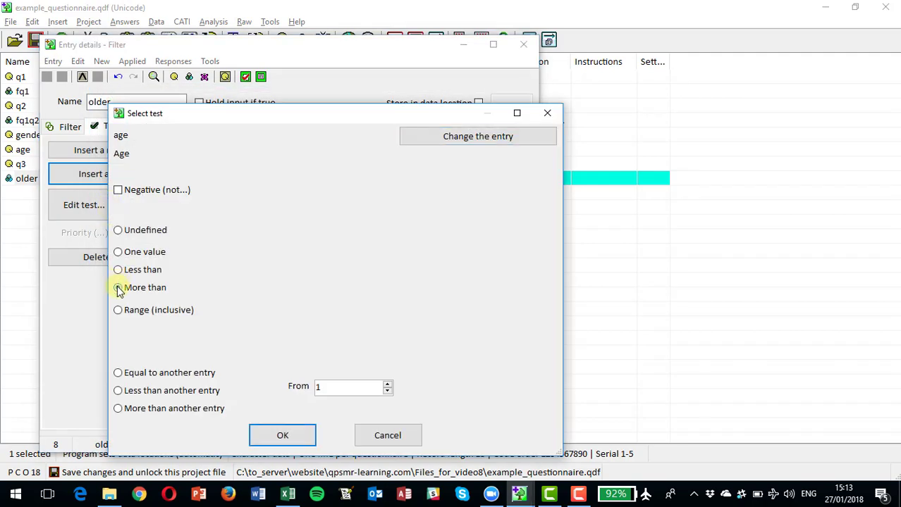
{"action": "left_click", "coordinate": [356, 386]}
{"action": "key", "text": "BackSpace"}
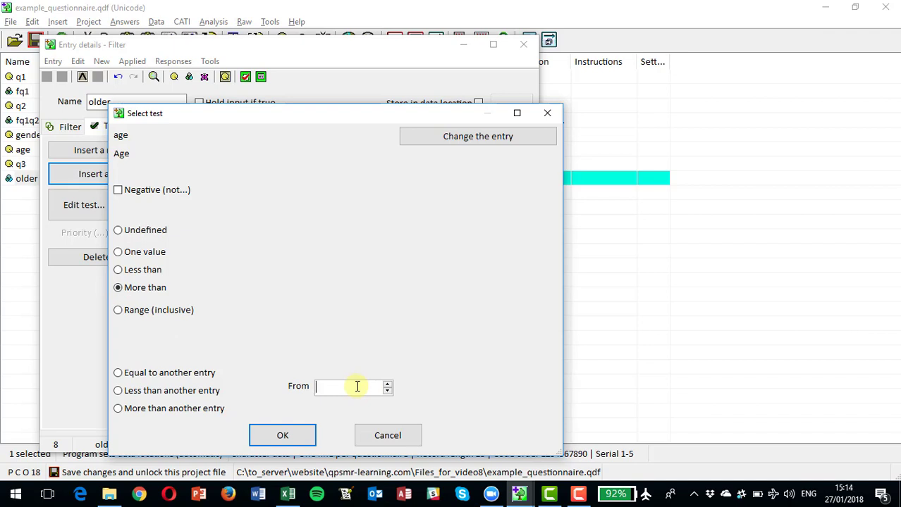
{"action": "type", "text": "50"}
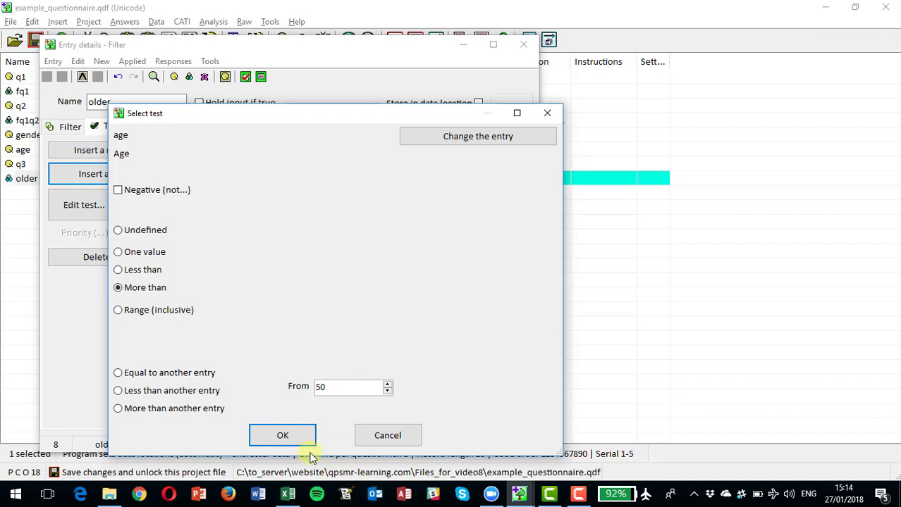
{"action": "left_click", "coordinate": [282, 436]}
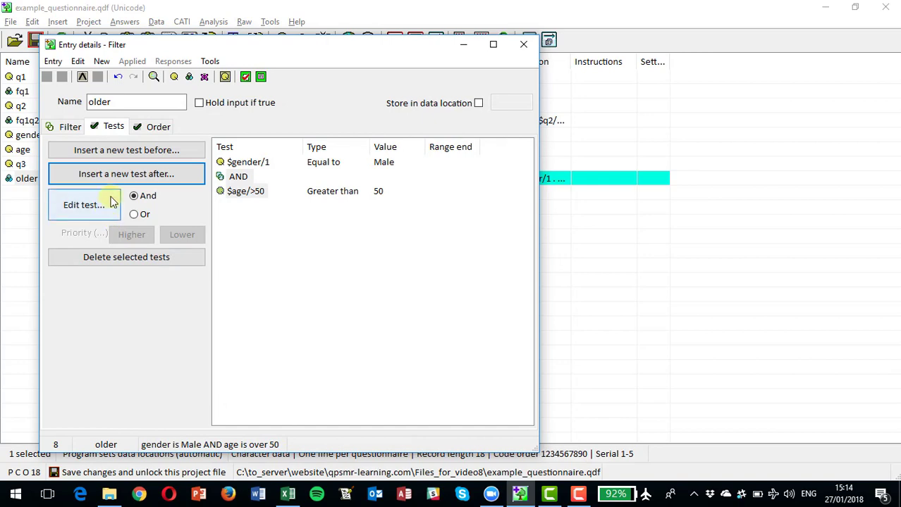
- Add a third test at the end of filter older requiring gender to equal response 2 (Female)
{"action": "left_click", "coordinate": [127, 174]}
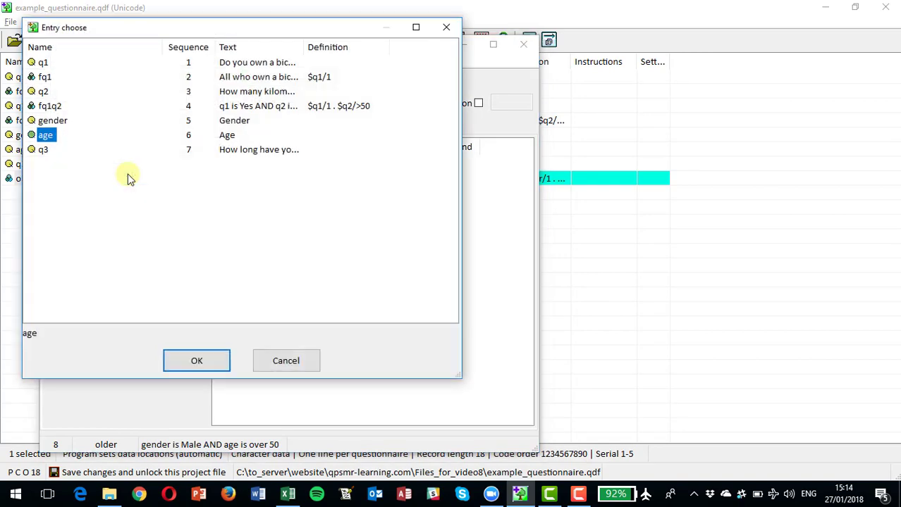
{"action": "left_click", "coordinate": [63, 122]}
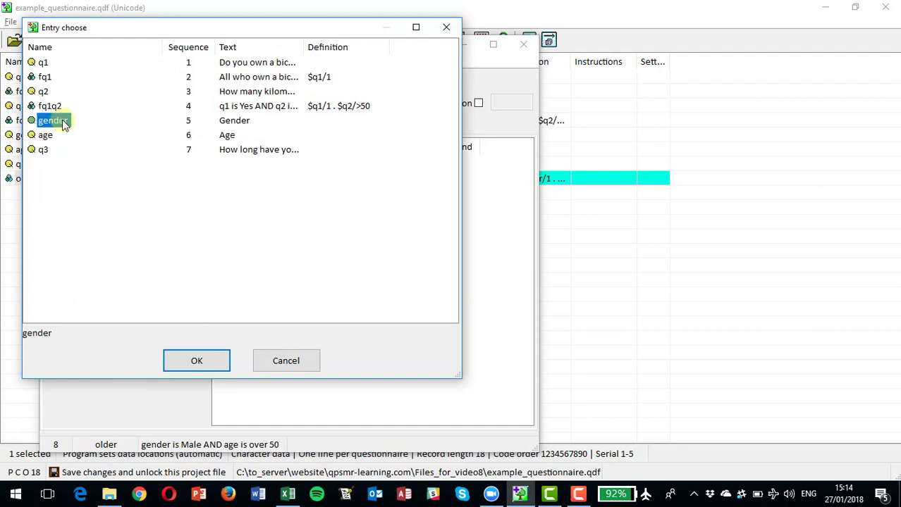
{"action": "double_click", "coordinate": [62, 120]}
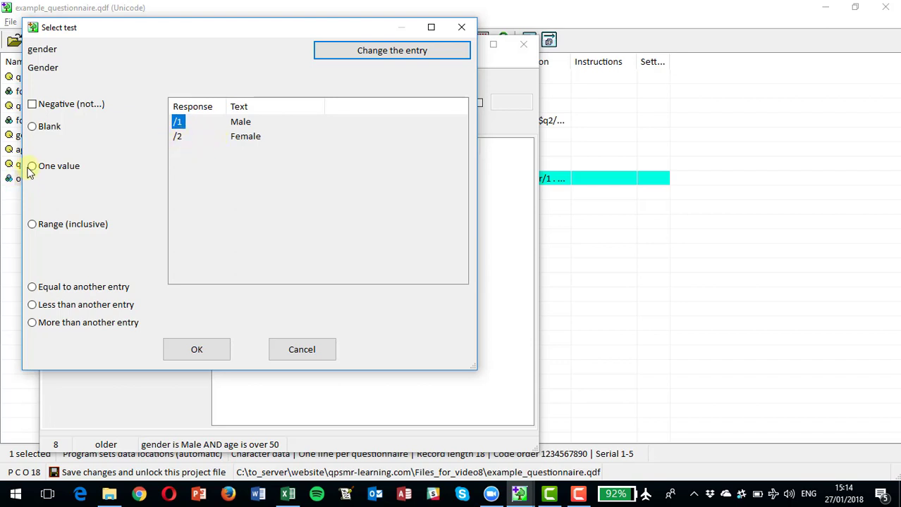
{"action": "left_click", "coordinate": [32, 167]}
{"action": "left_click", "coordinate": [178, 136]}
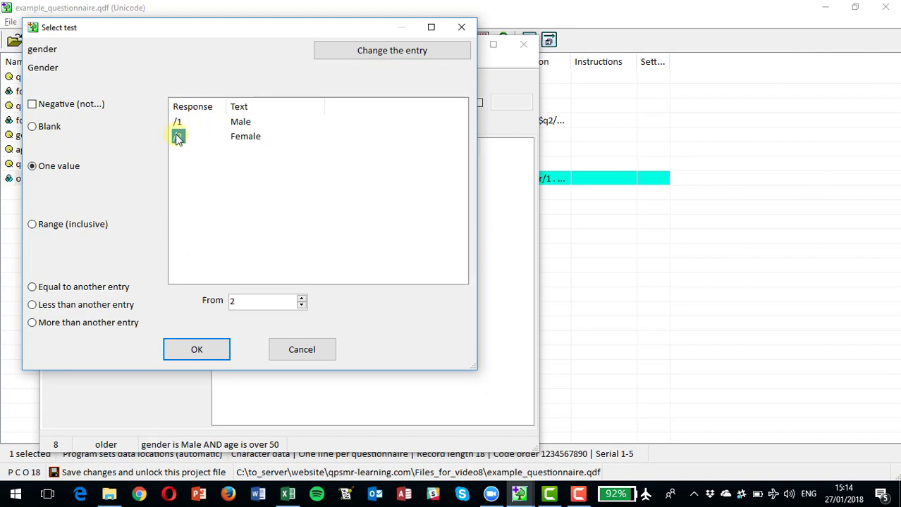
{"action": "left_click", "coordinate": [192, 353]}
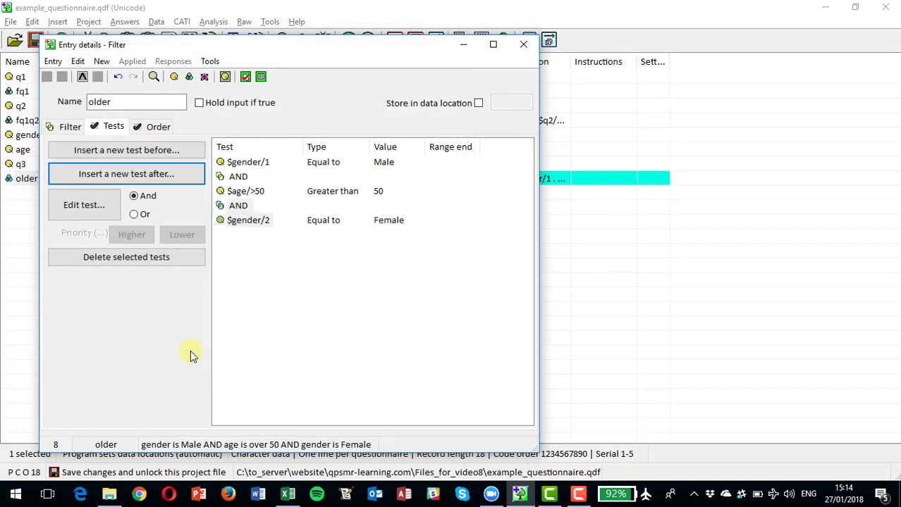
- Add a fourth test at the end of filter older requiring age to be more than 60
{"action": "left_click", "coordinate": [117, 175]}
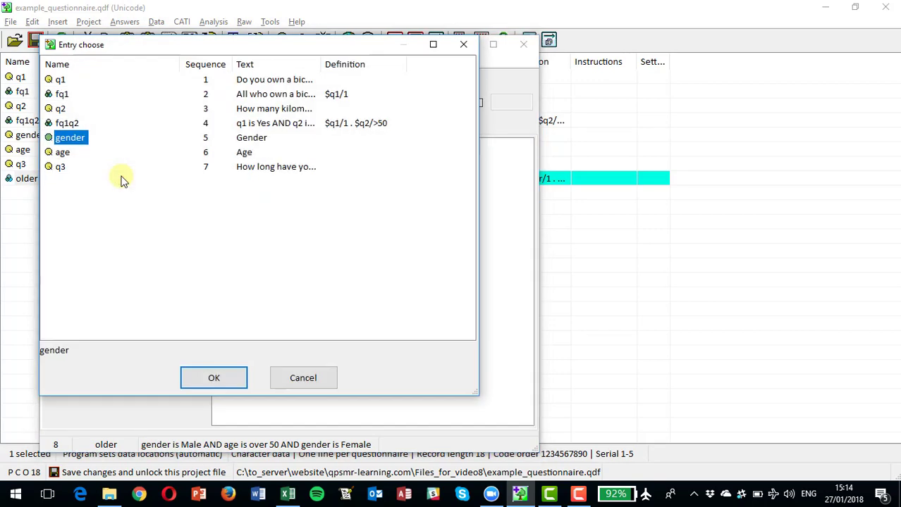
{"action": "double_click", "coordinate": [62, 151]}
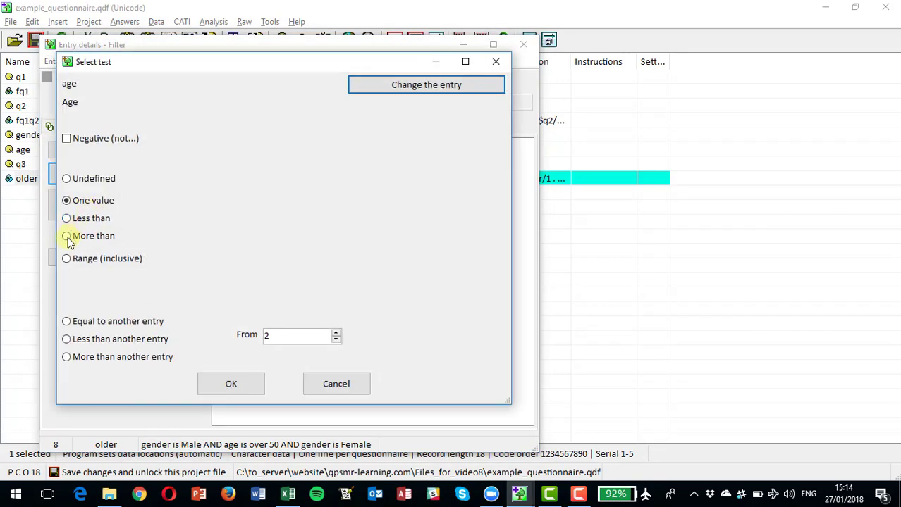
{"action": "left_click", "coordinate": [67, 236]}
{"action": "left_click", "coordinate": [274, 338]}
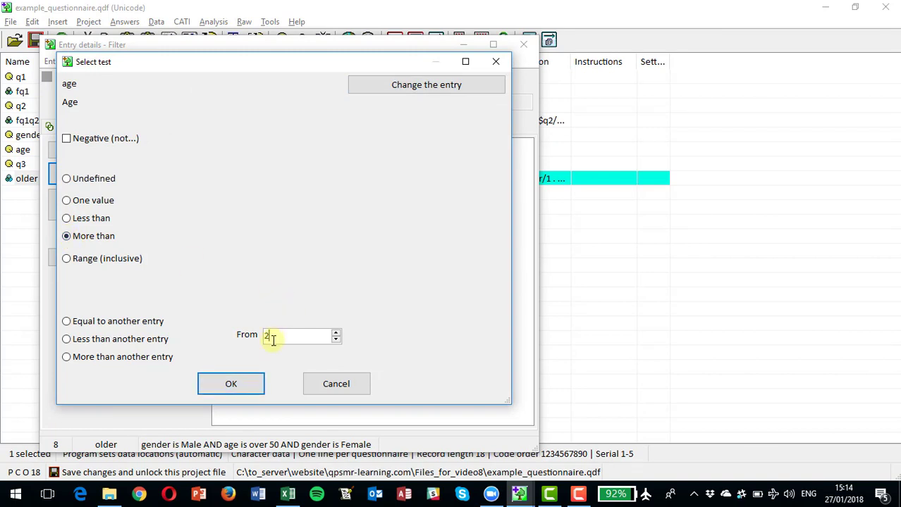
{"action": "key", "text": "BackSpace"}
{"action": "type", "text": "60"}
{"action": "left_click", "coordinate": [234, 384]}
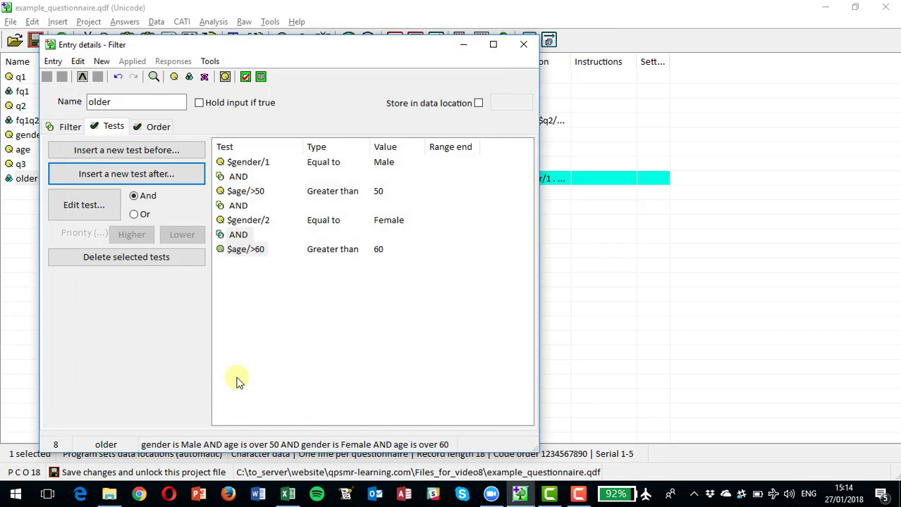
- Join the male and female conditions with Or, and bracket each gender-and-age pair by giving it higher priority
{"action": "left_click", "coordinate": [240, 206]}
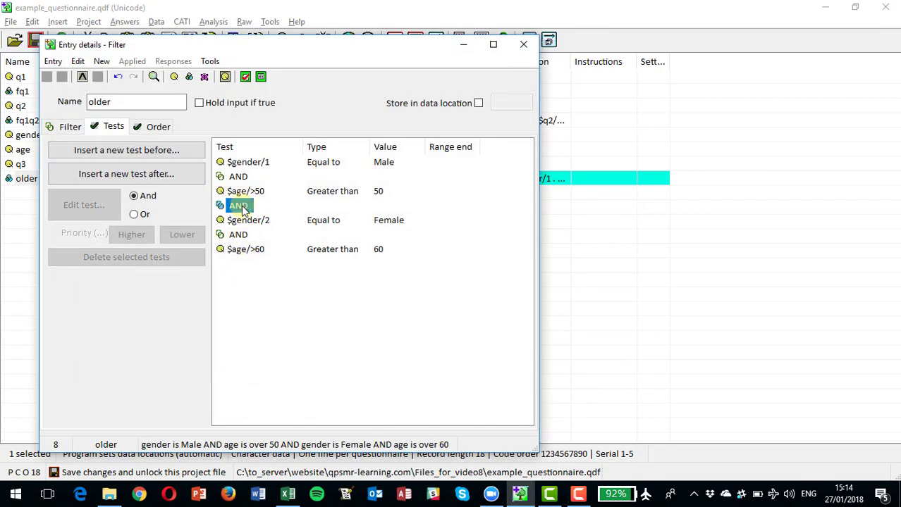
{"action": "left_click", "coordinate": [135, 215]}
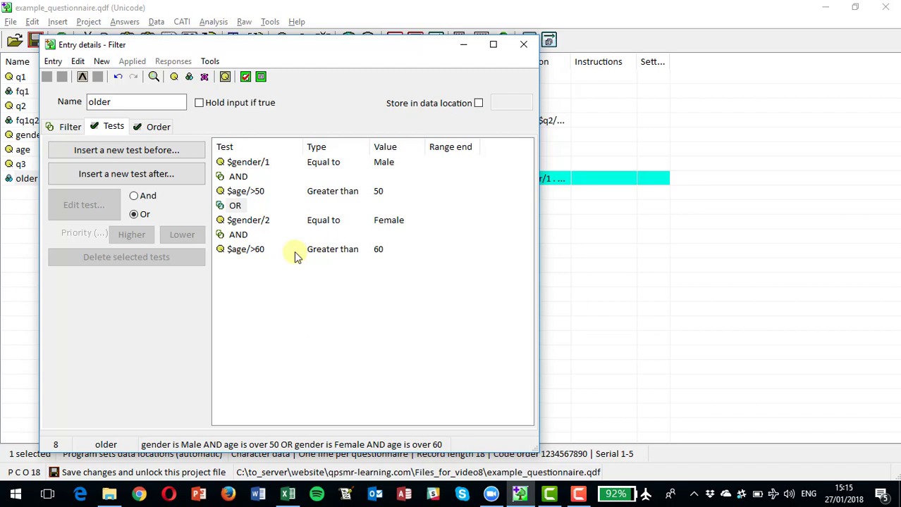
{"action": "left_click", "coordinate": [245, 166]}
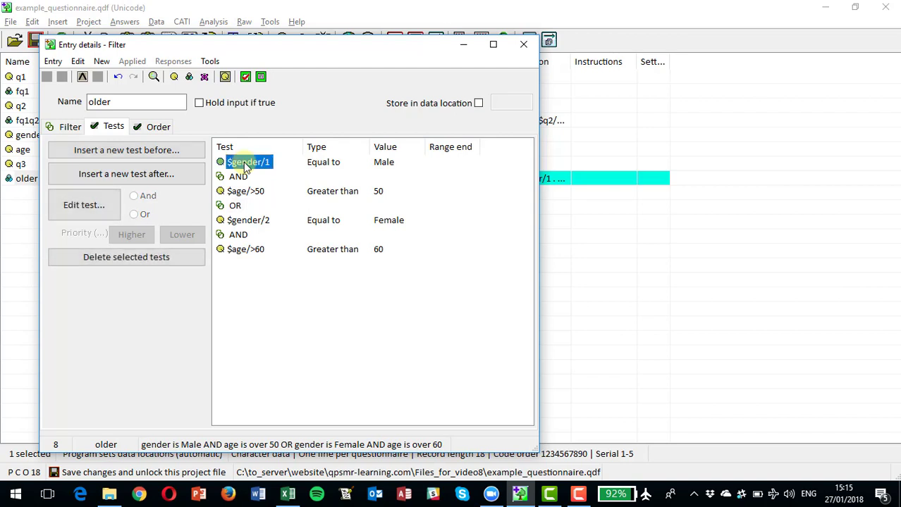
{"action": "key", "text": "shift+Down"}
{"action": "key", "text": "shift+Down"}
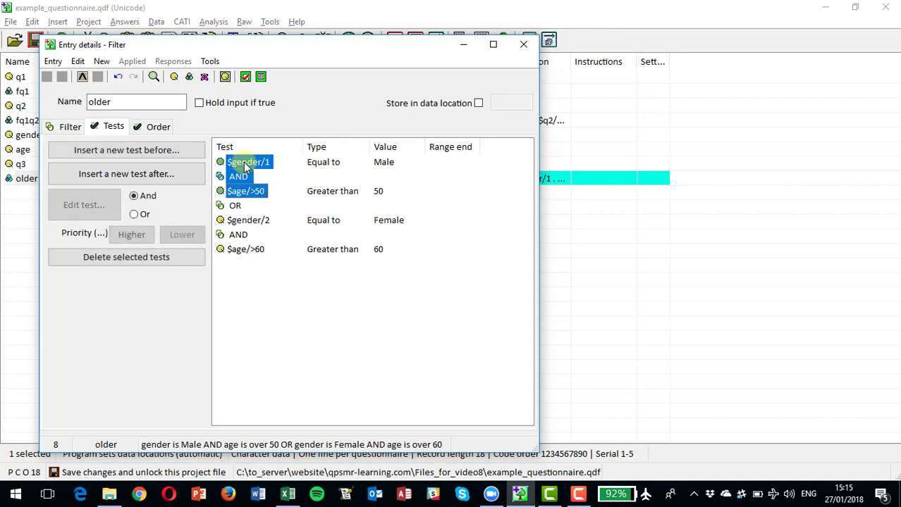
{"action": "left_click", "coordinate": [131, 236]}
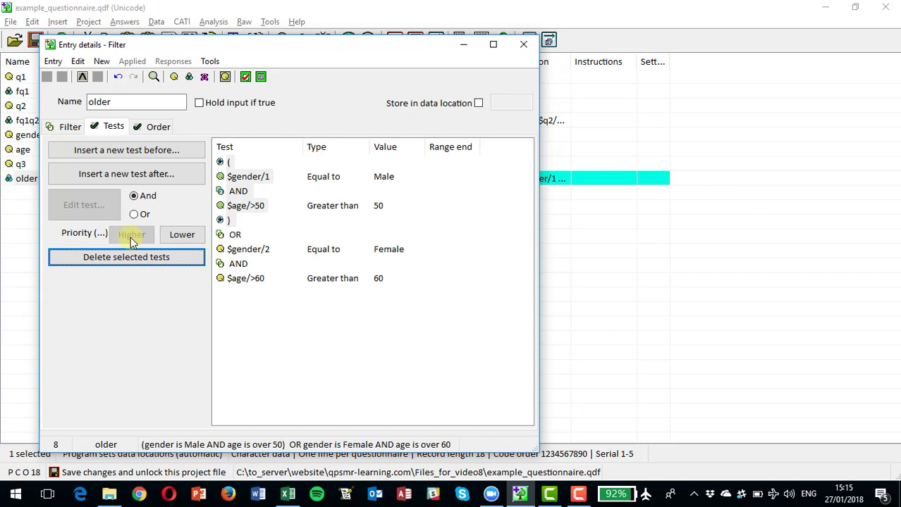
{"action": "left_click", "coordinate": [240, 250]}
{"action": "left_click_drag", "start_coordinate": [240, 250], "coordinate": [245, 279]}
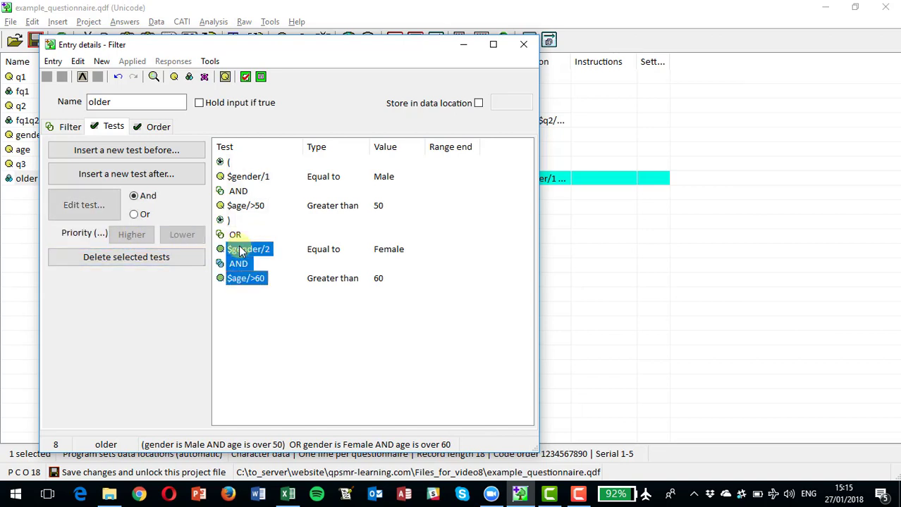
{"action": "left_click", "coordinate": [131, 236]}
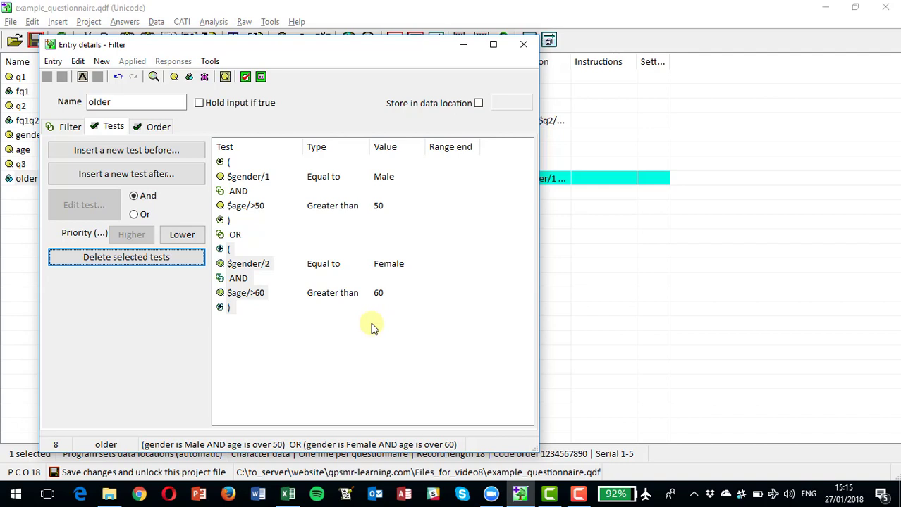
- Examine the evaluation order, test list and written definition of filter older
{"action": "left_click", "coordinate": [159, 128]}
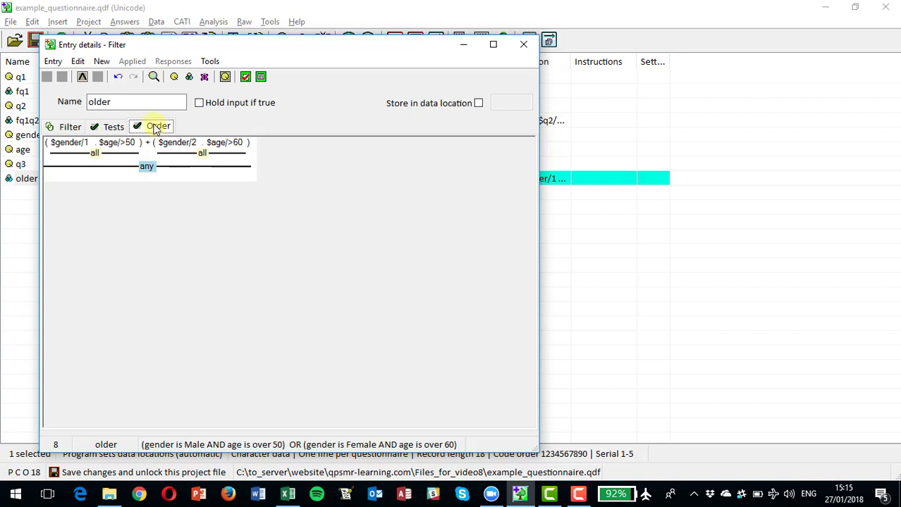
{"action": "left_click", "coordinate": [111, 128]}
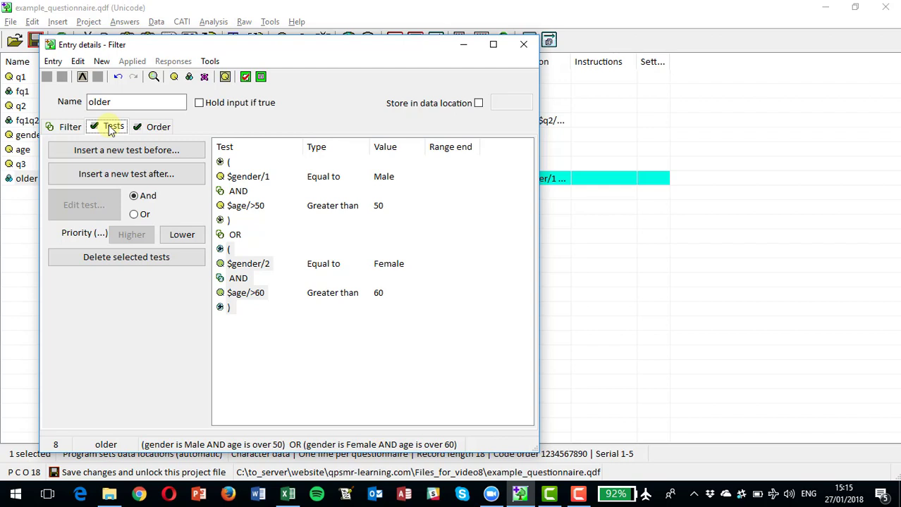
{"action": "left_click", "coordinate": [69, 128]}
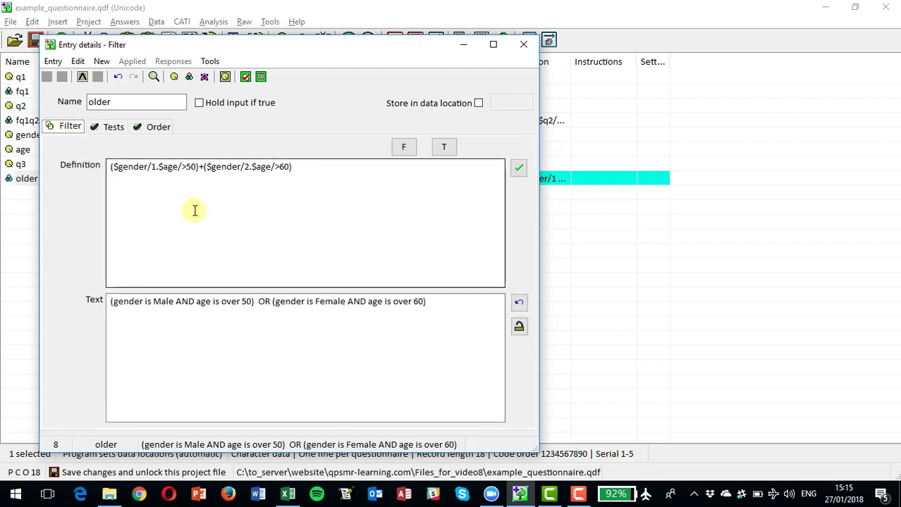
- Clear the entire written definition of filter older
{"action": "left_click", "coordinate": [147, 183]}
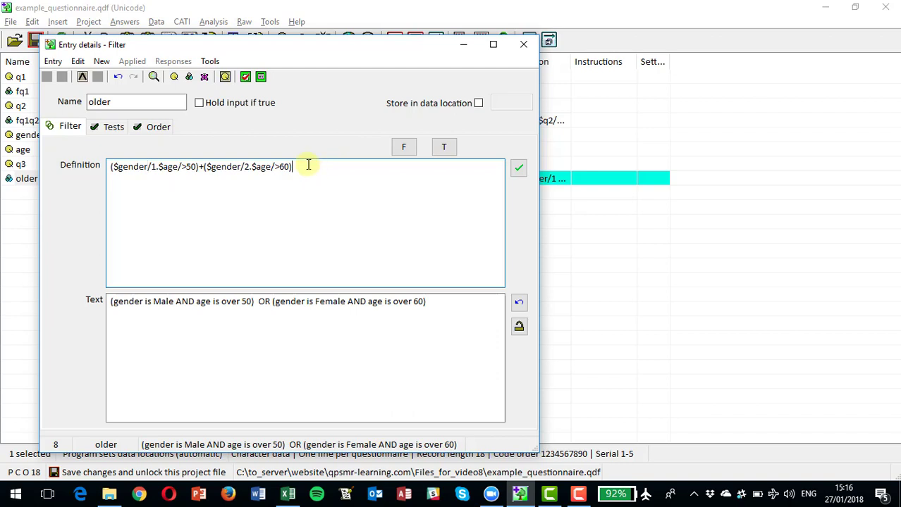
{"action": "key", "text": "Return"}
{"action": "key", "text": "Return"}
{"action": "key", "text": "Return"}
{"action": "key", "text": "Return"}
{"action": "key", "text": "Return"}
{"action": "key", "text": "Return"}
{"action": "key", "text": "Return"}
{"action": "key", "text": "BackSpace"}
{"action": "key", "text": "BackSpace"}
{"action": "key", "text": "BackSpace"}
{"action": "key", "text": "BackSpace"}
{"action": "key", "text": "BackSpace"}
{"action": "key", "text": "BackSpace"}
{"action": "key", "text": "BackSpace"}
{"action": "key", "text": "BackSpace"}
{"action": "key", "text": "BackSpace"}
{"action": "key", "text": "BackSpace"}
{"action": "key", "text": "BackSpace"}
{"action": "key", "text": "BackSpace"}
{"action": "key", "text": "BackSpace"}
{"action": "key", "text": "BackSpace"}
{"action": "key", "text": "BackSpace"}
{"action": "key", "text": "BackSpace"}
{"action": "key", "text": "BackSpace"}
{"action": "key", "text": "BackSpace"}
{"action": "key", "text": "BackSpace"}
{"action": "key", "text": "BackSpace"}
- Write the first part of the definition of filter older as (gender/1 and age/>50) or
{"action": "key", "text": "BackSpace"}
{"action": "key", "text": "BackSpace"}
{"action": "key", "text": "BackSpace"}
{"action": "key", "text": "BackSpace"}
{"action": "key", "text": "BackSpace"}
{"action": "key", "text": "BackSpace"}
{"action": "key", "text": "BackSpace"}
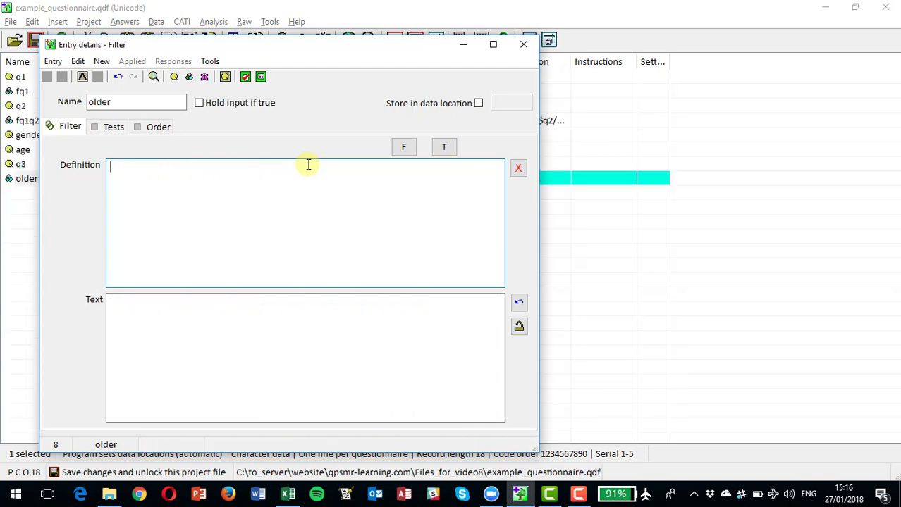
{"action": "type", "text": "gender"}
{"action": "key", "text": "BackSpace"}
{"action": "key", "text": "BackSpace"}
{"action": "key", "text": "BackSpace"}
{"action": "key", "text": "BackSpace"}
{"action": "key", "text": "BackSpace"}
{"action": "key", "text": "BackSpace"}
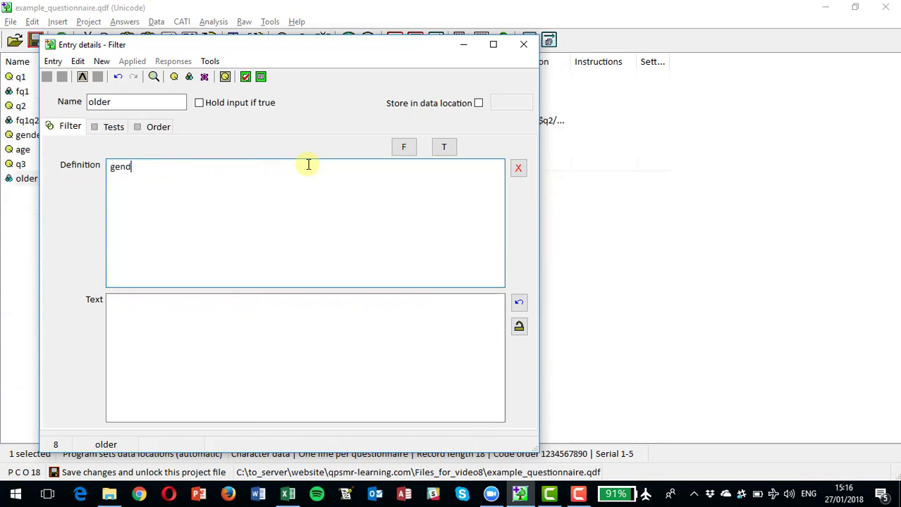
{"action": "type", "text": "(gender/1 and "}
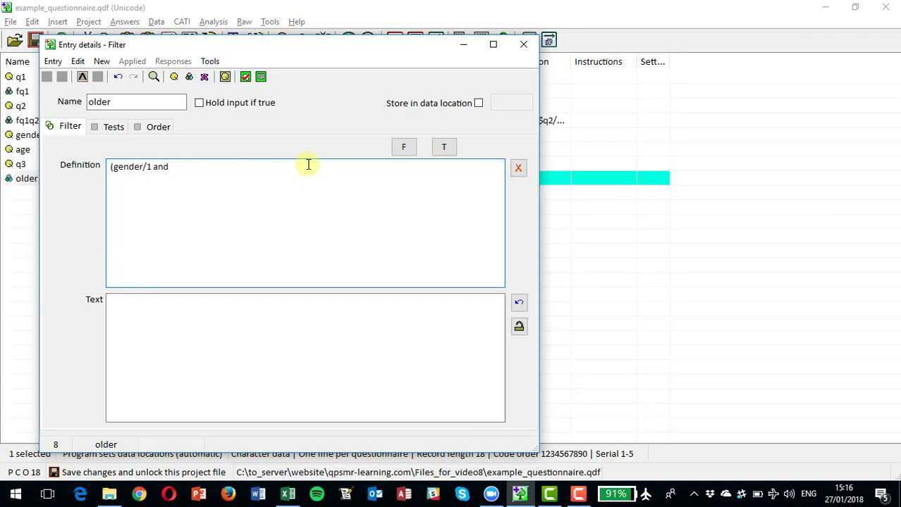
{"action": "type", "text": "qge/"}
{"action": "key", "text": "BackSpace"}
{"action": "key", "text": "BackSpace"}
{"action": "key", "text": "BackSpace"}
{"action": "key", "text": "BackSpace"}
{"action": "type", "text": "a"}
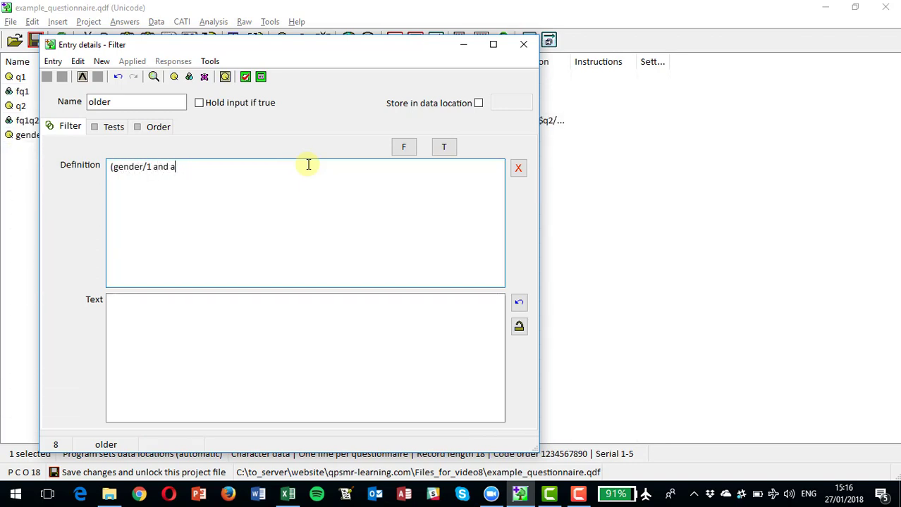
{"action": "type", "text": "ge/>500"}
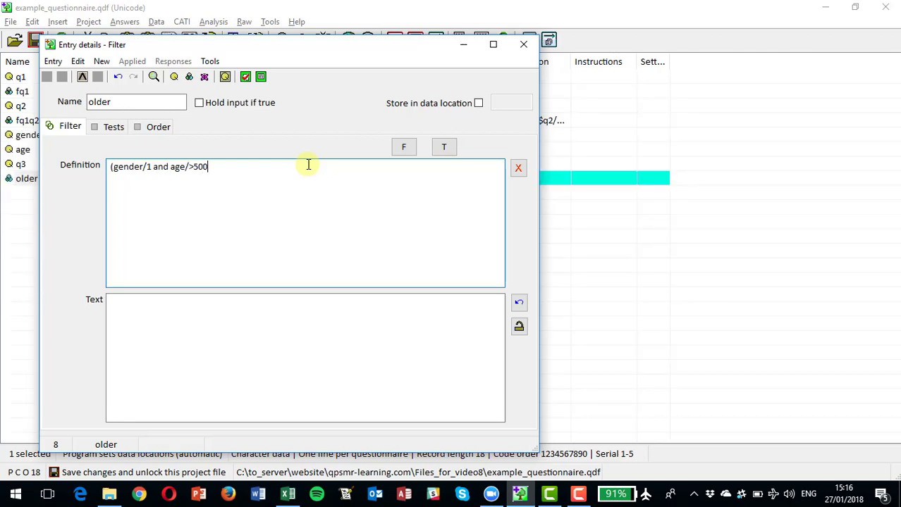
{"action": "key", "text": "BackSpace"}
{"action": "type", "text": ") or"}
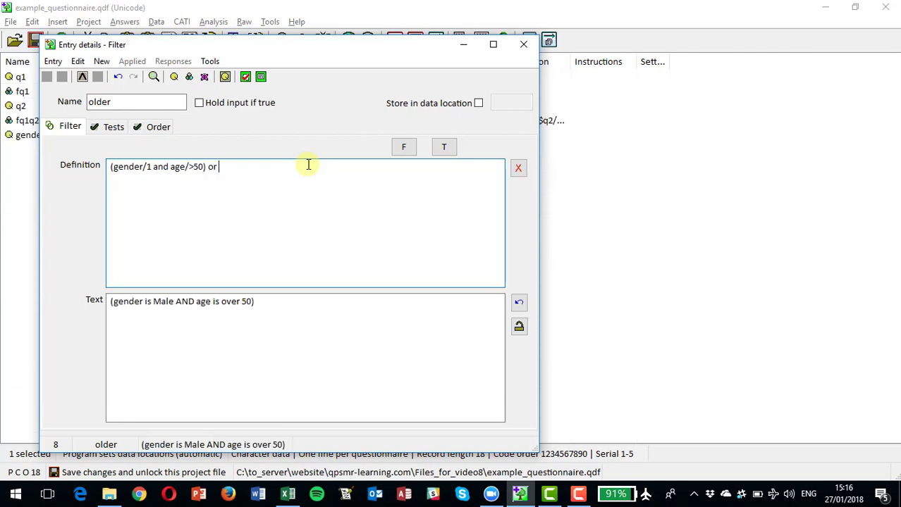
{"action": "type", "text": " (gender"}
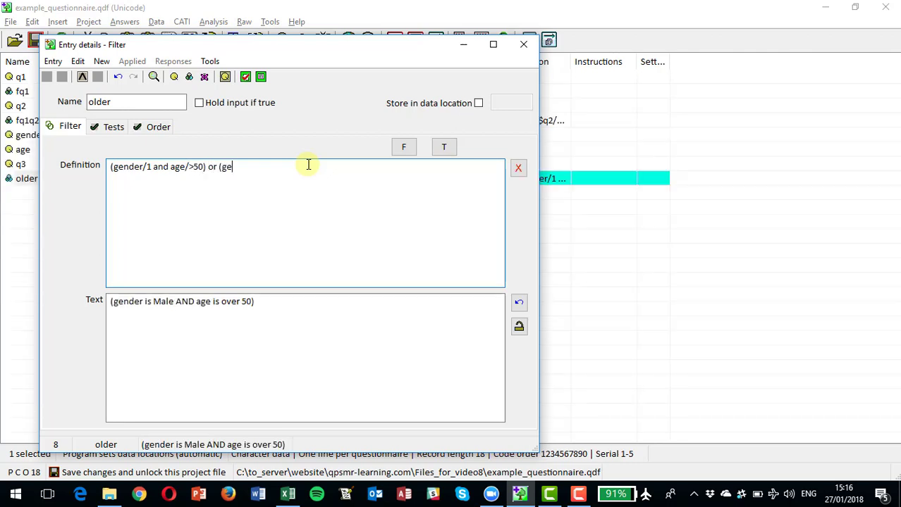
{"action": "type", "text": "/2 and age/>60)"}
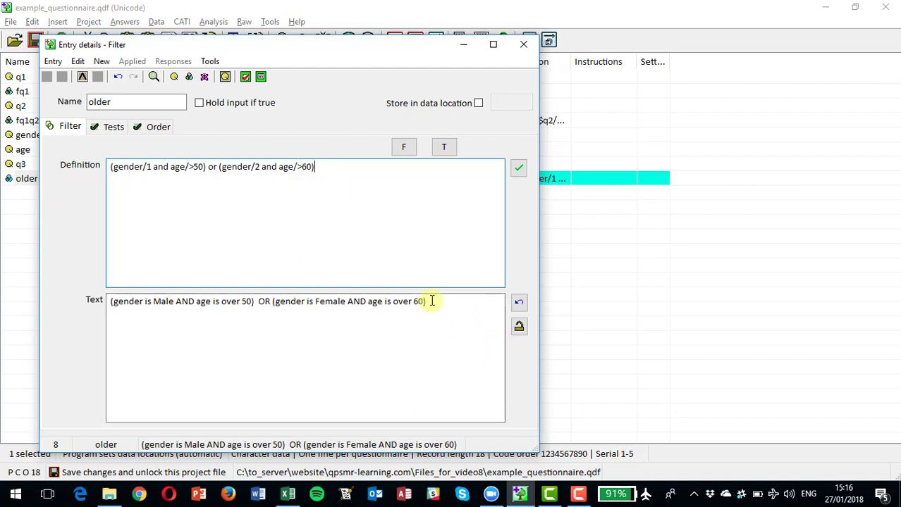
- Replace the generated text of filter older with Males over 50 / Females over 60 and close its details
{"action": "left_click_drag", "start_coordinate": [431, 301], "coordinate": [111, 315]}
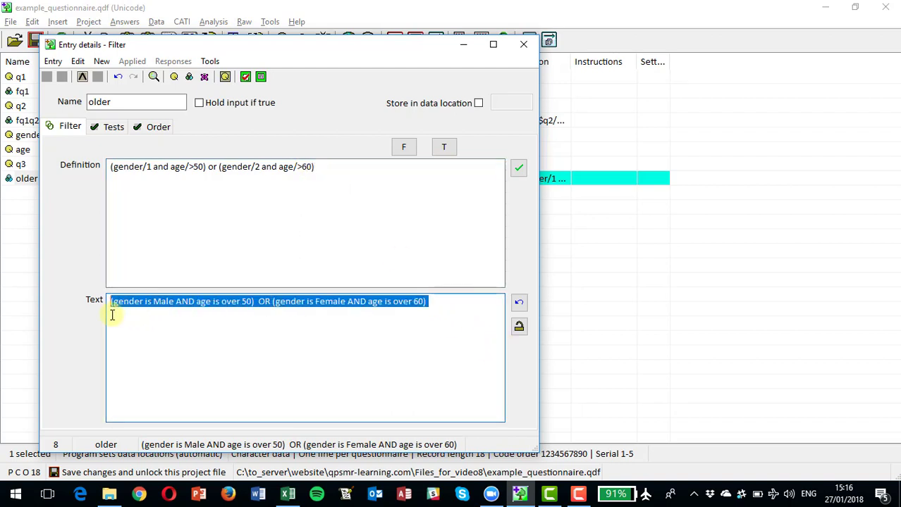
{"action": "type", "text": "Male"}
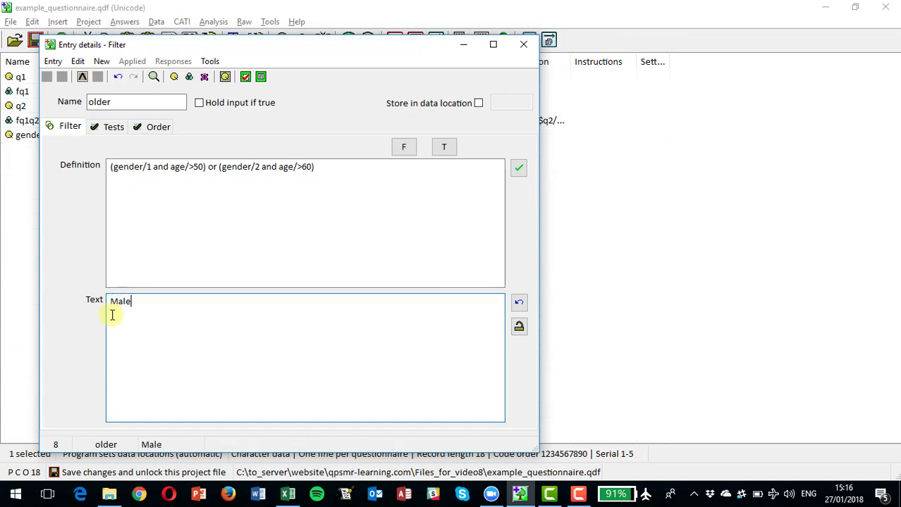
{"action": "type", "text": "s over 50 "}
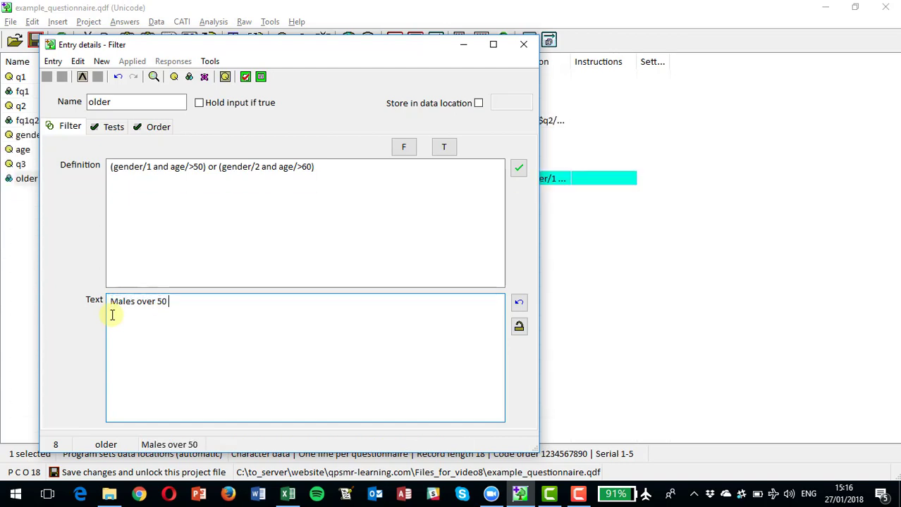
{"action": "type", "text": "/ Females over 60"}
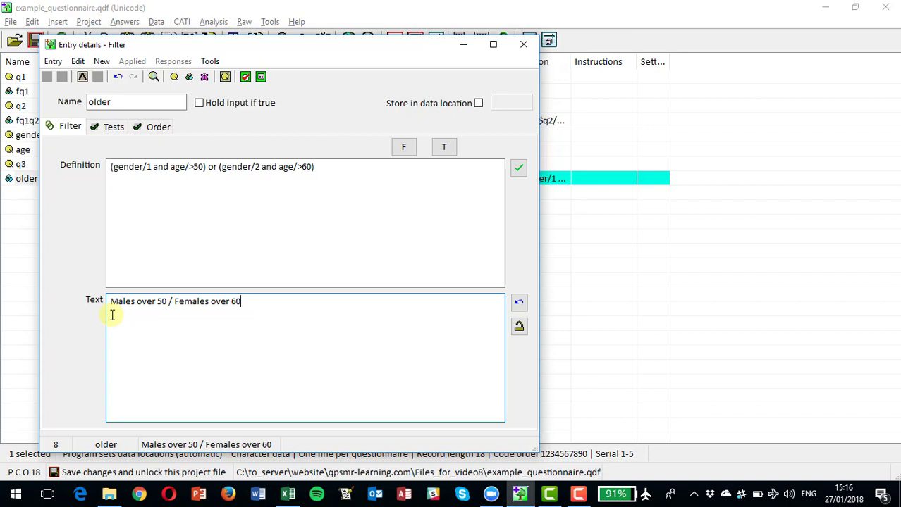
{"action": "left_click", "coordinate": [521, 50]}
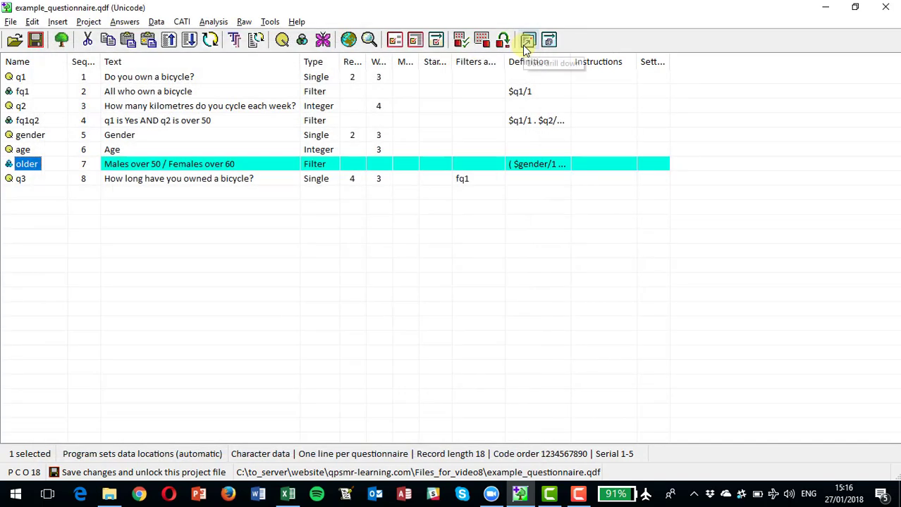
- Insert a single-coded question named q4 after q3
{"action": "left_click", "coordinate": [41, 190]}
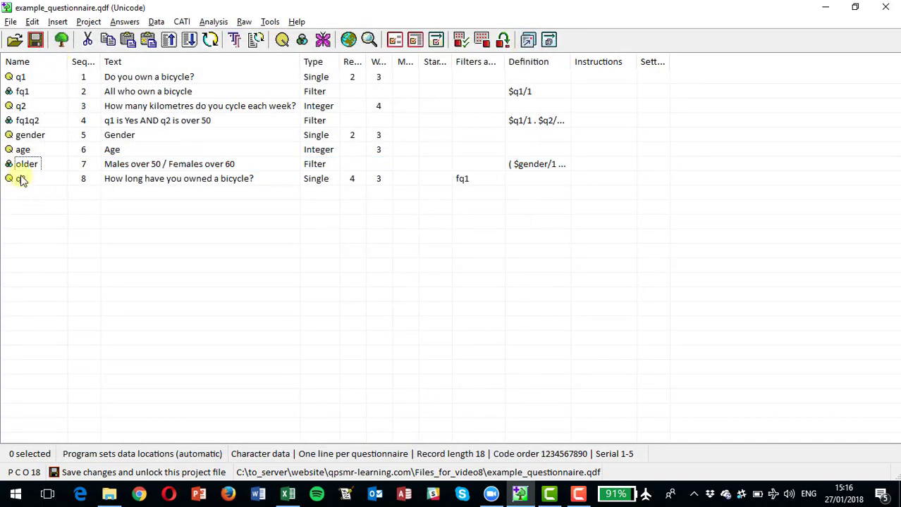
{"action": "left_click", "coordinate": [22, 179]}
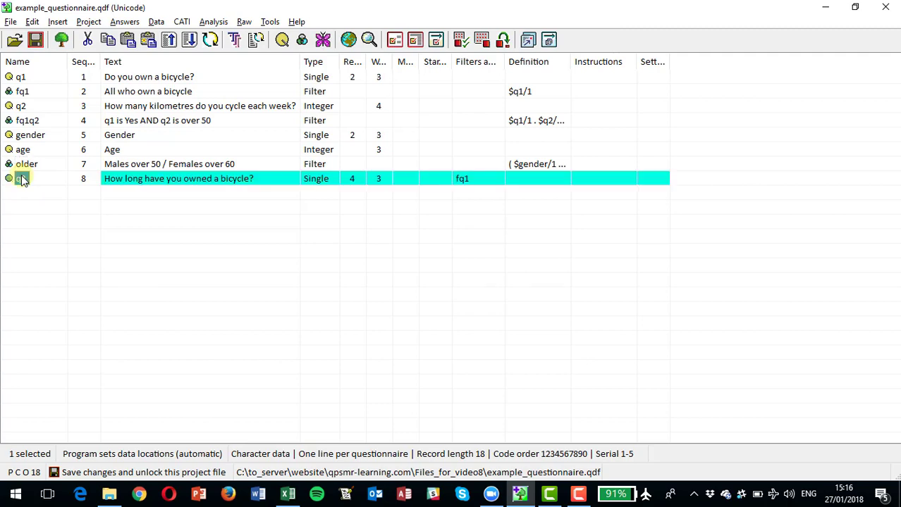
{"action": "left_click", "coordinate": [58, 22]}
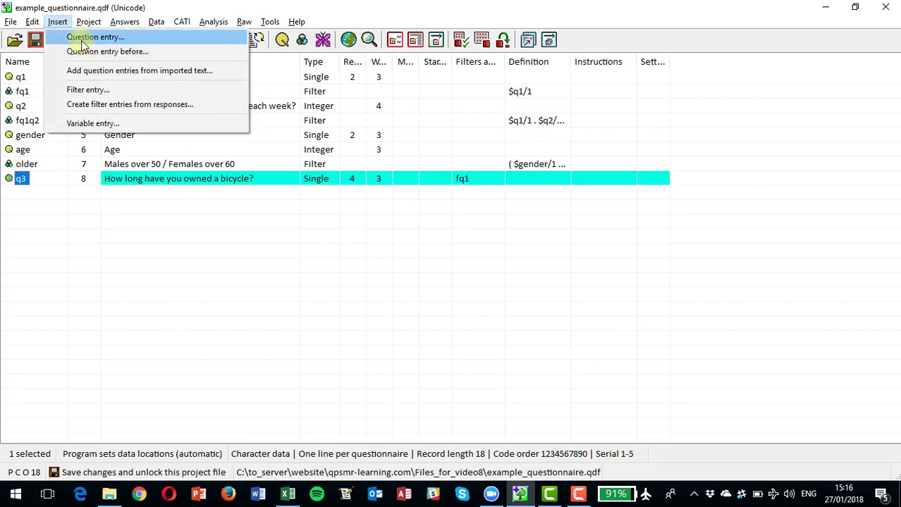
{"action": "left_click", "coordinate": [83, 39]}
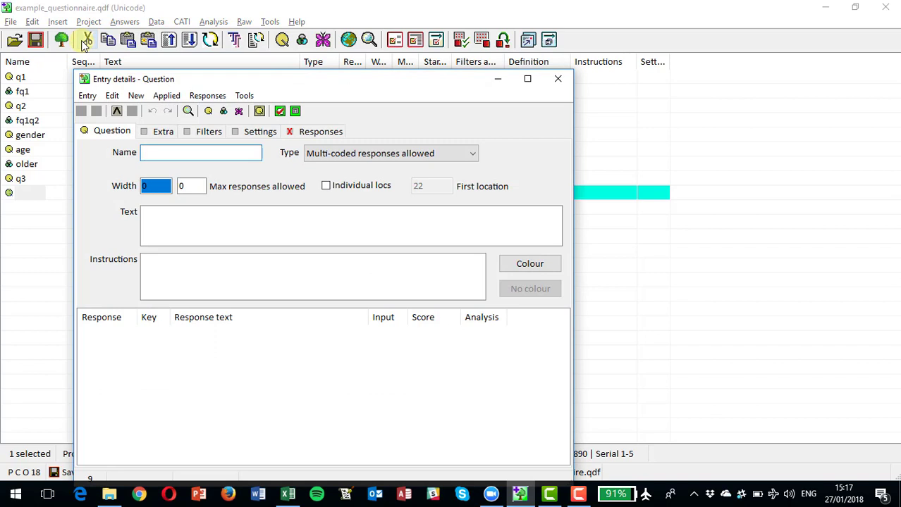
{"action": "type", "text": "q4"}
{"action": "key", "text": "Tab"}
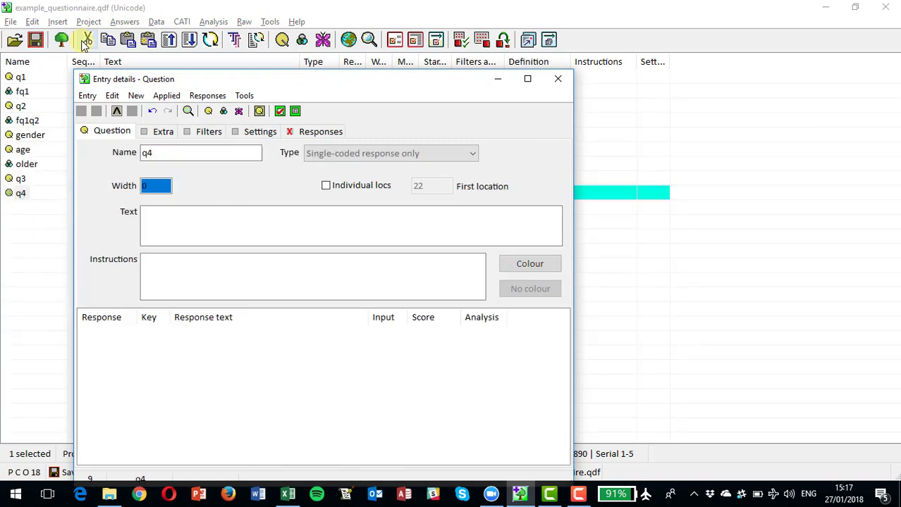
- Enter Do you mainly cycle for exercise? as the text of question q4
{"action": "left_click", "coordinate": [181, 220]}
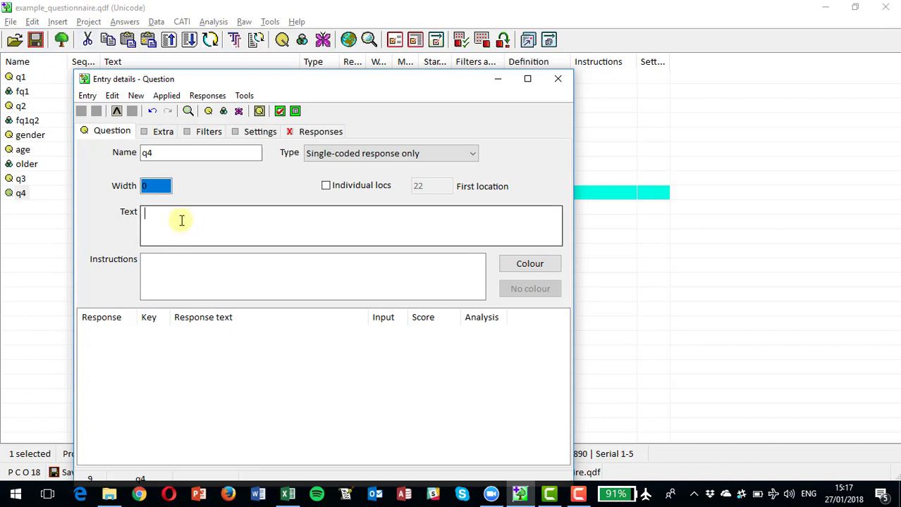
{"action": "type", "text": "Do you"}
{"action": "key", "text": "BackSpace"}
{"action": "key", "text": "BackSpace"}
{"action": "key", "text": "BackSpace"}
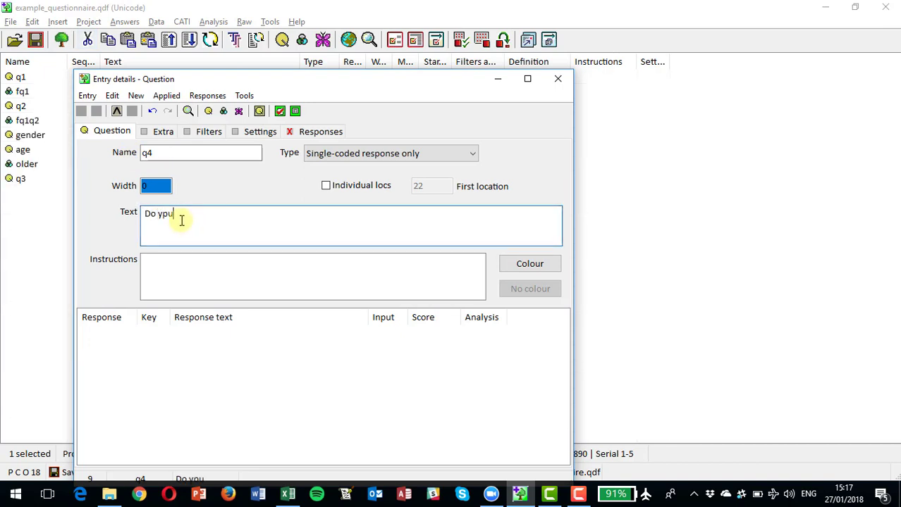
{"action": "type", "text": "ou ma"}
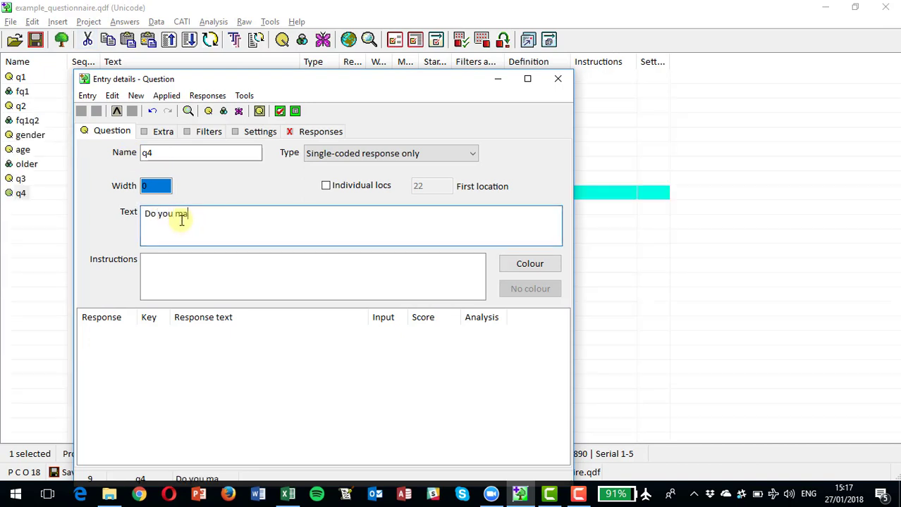
{"action": "type", "text": "inly cycle f"}
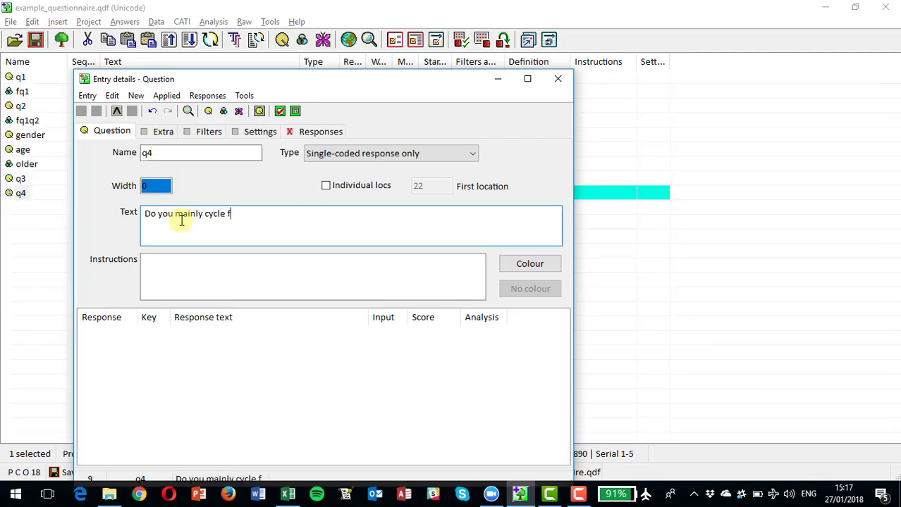
{"action": "type", "text": "or exercise?"}
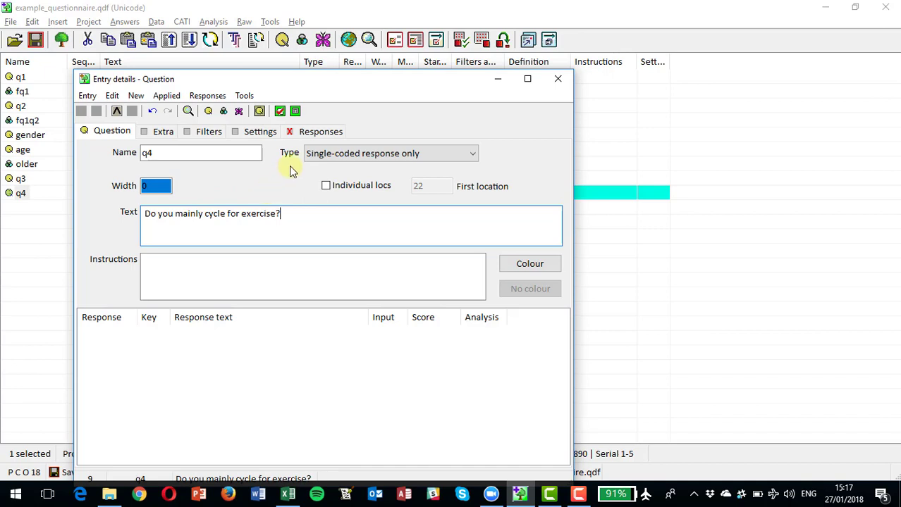
- Add the responses Yes and No to question q4
{"action": "left_click", "coordinate": [316, 131]}
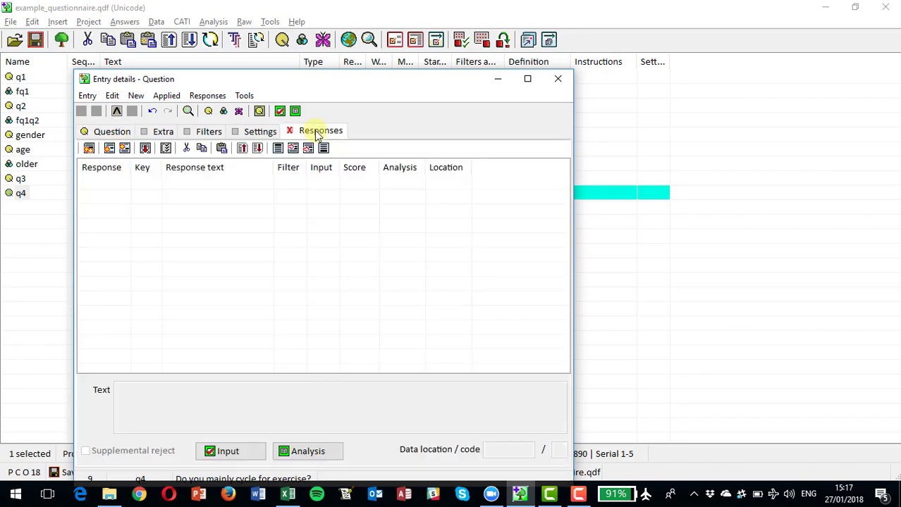
{"action": "left_click", "coordinate": [89, 148]}
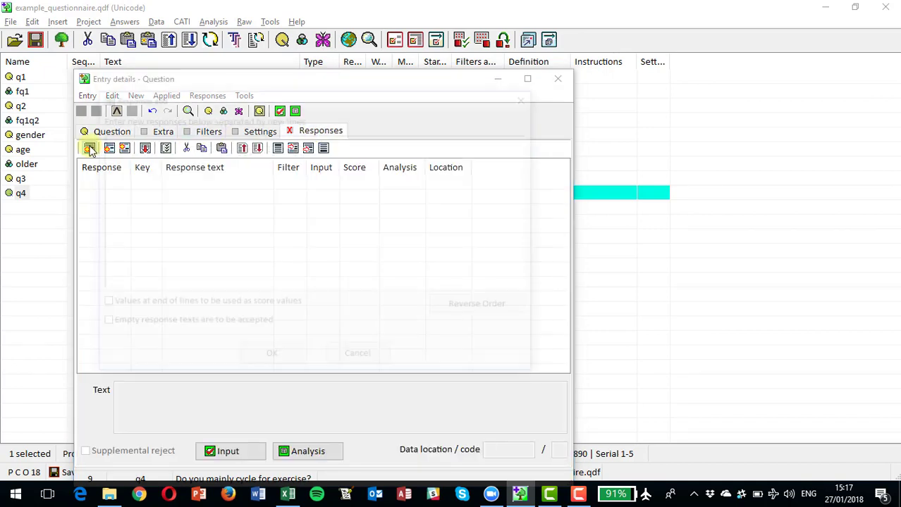
{"action": "type", "text": "\\Yes"}
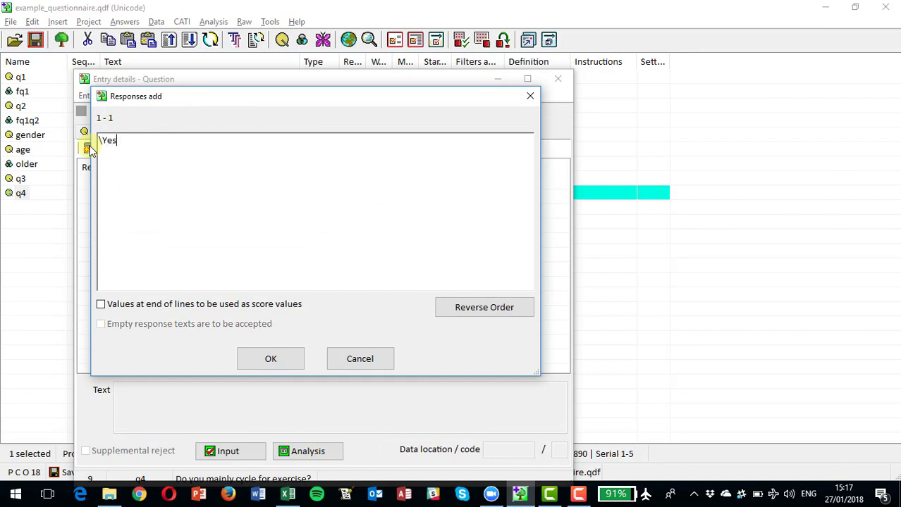
{"action": "key", "text": "Return"}
{"action": "key", "text": "BackSpace"}
{"action": "key", "text": "BackSpace"}
{"action": "key", "text": "BackSpace"}
{"action": "key", "text": "BackSpace"}
{"action": "key", "text": "BackSpace"}
{"action": "type", "text": "Yes"}
{"action": "key", "text": "Return"}
{"action": "type", "text": "No"}
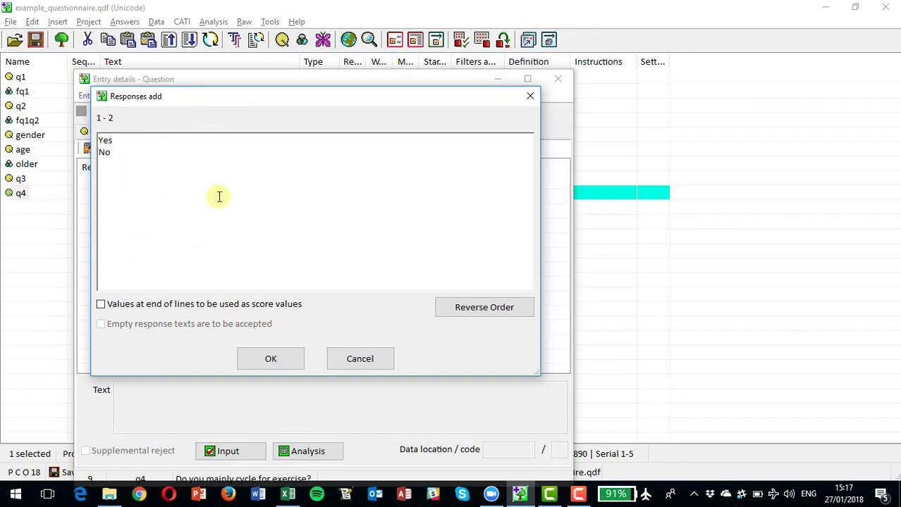
{"action": "left_click", "coordinate": [271, 361]}
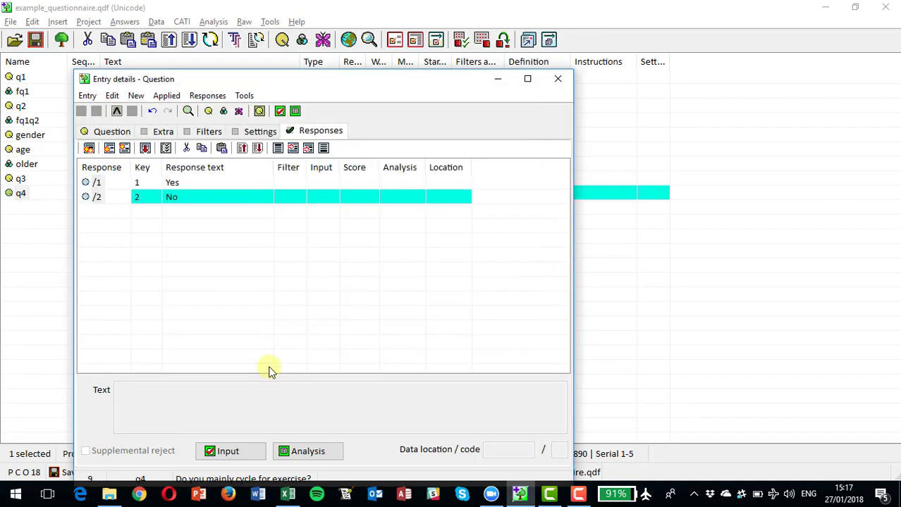
- Apply filter older to the whole of question q4 and close its details
{"action": "left_click", "coordinate": [200, 132]}
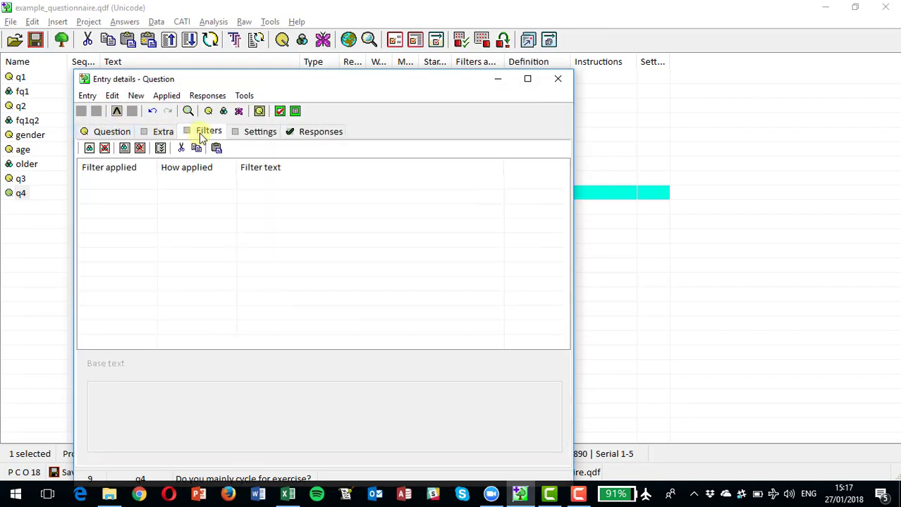
{"action": "left_click", "coordinate": [88, 148]}
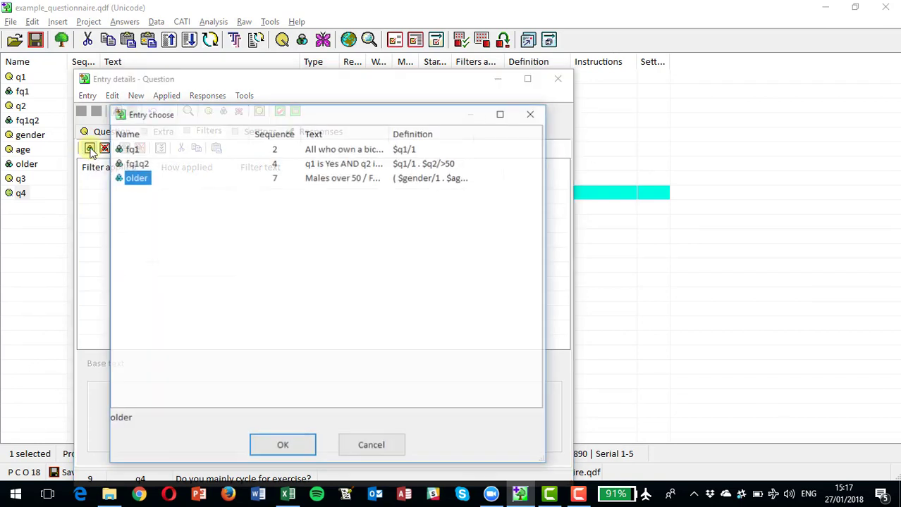
{"action": "double_click", "coordinate": [138, 179]}
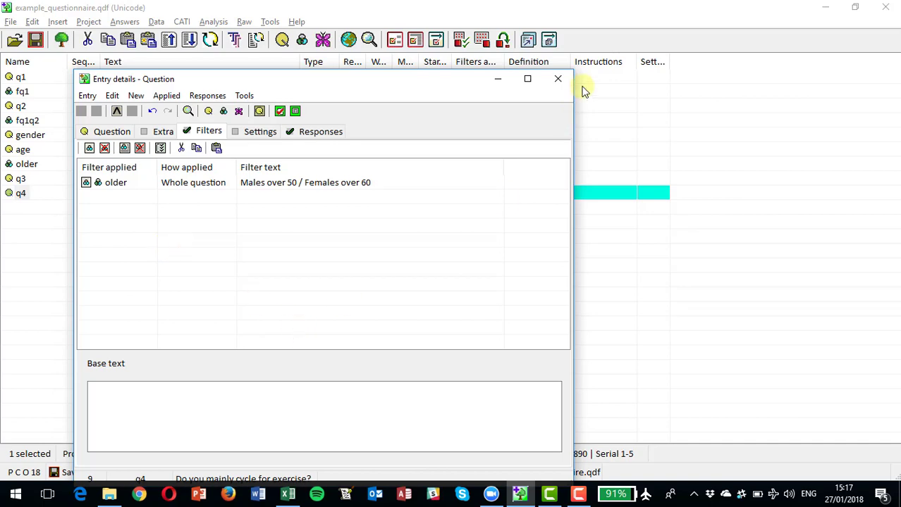
{"action": "left_click", "coordinate": [557, 82]}
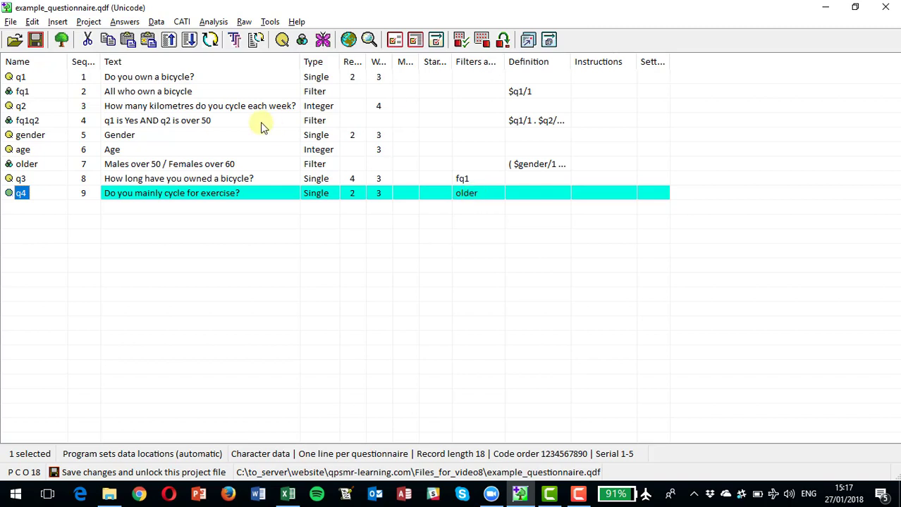
- Insert a new filter entry named fff after q4
{"action": "left_click", "coordinate": [57, 22]}
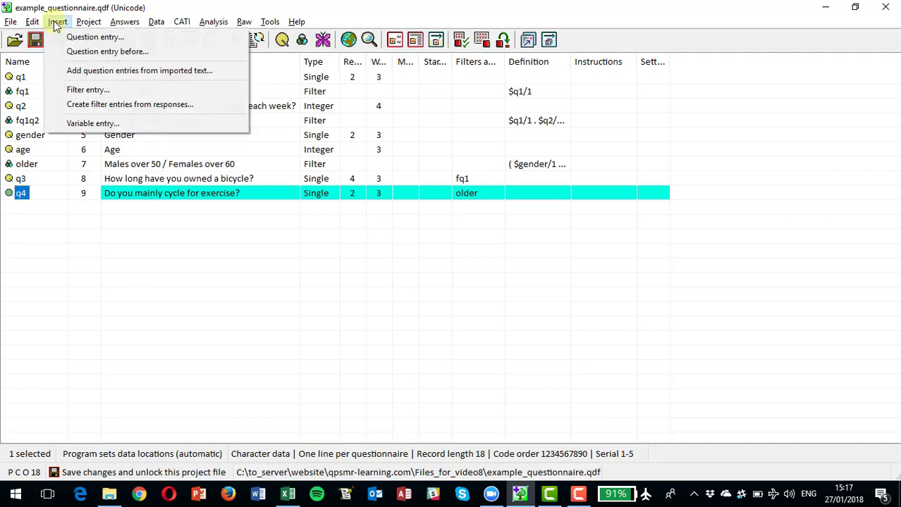
{"action": "left_click", "coordinate": [76, 91]}
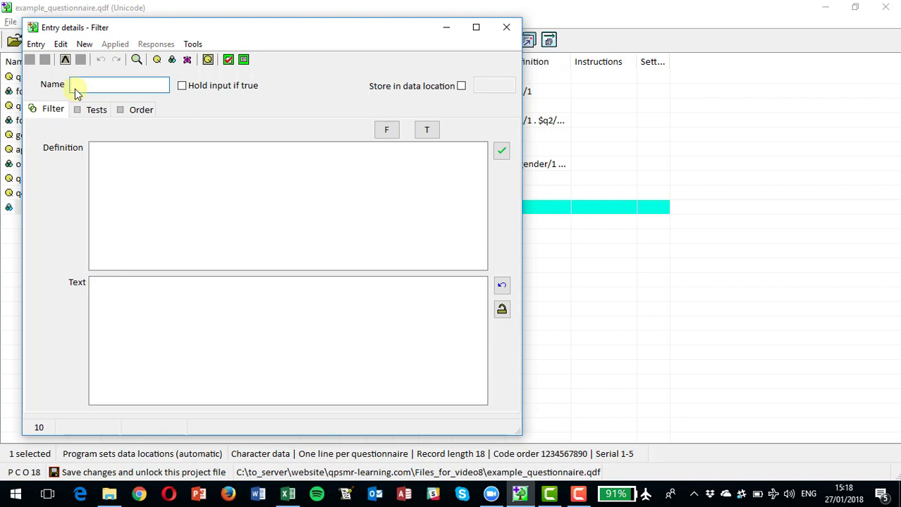
{"action": "type", "text": "fff"}
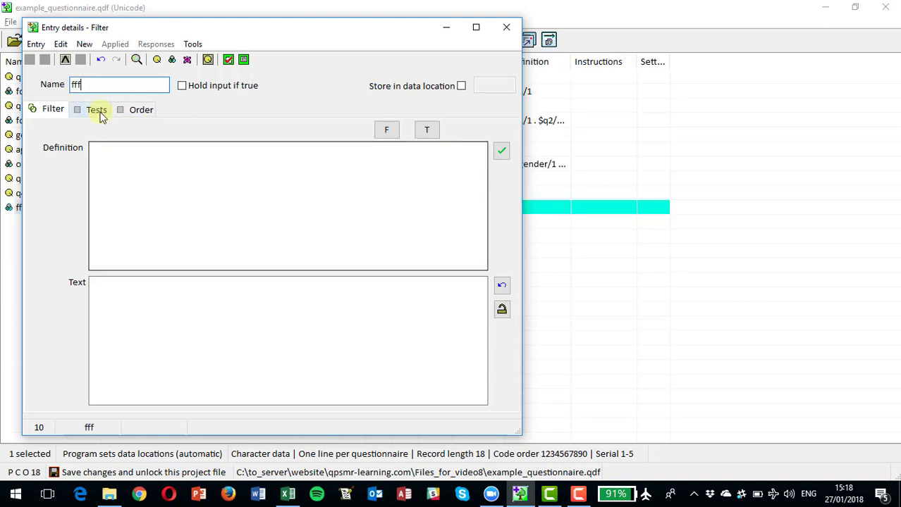
- Examine the test types offered for the single-coded question q1 in filter fff, without adding a test
{"action": "left_click", "coordinate": [97, 110]}
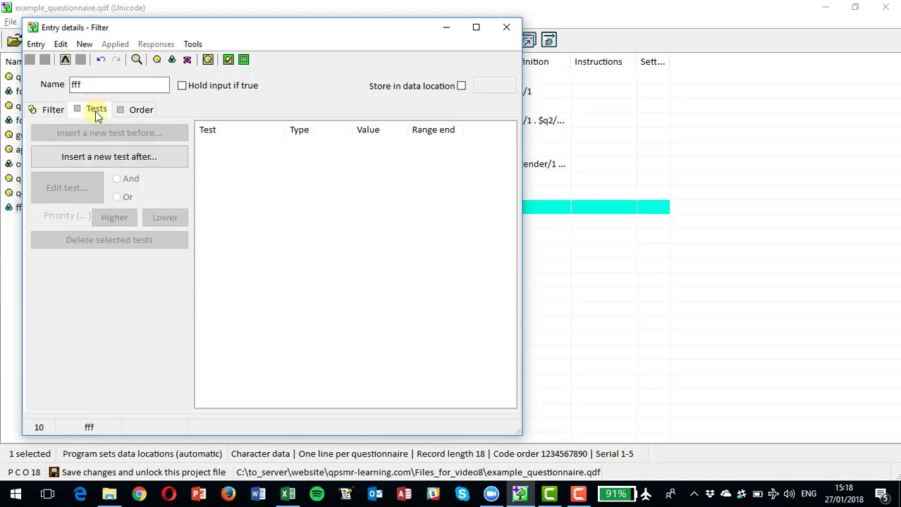
{"action": "left_click", "coordinate": [92, 156]}
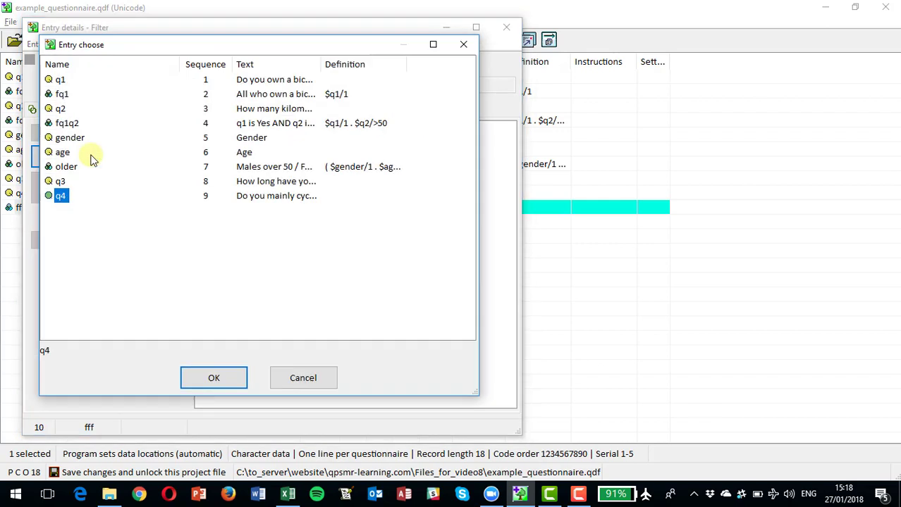
{"action": "left_click", "coordinate": [61, 80]}
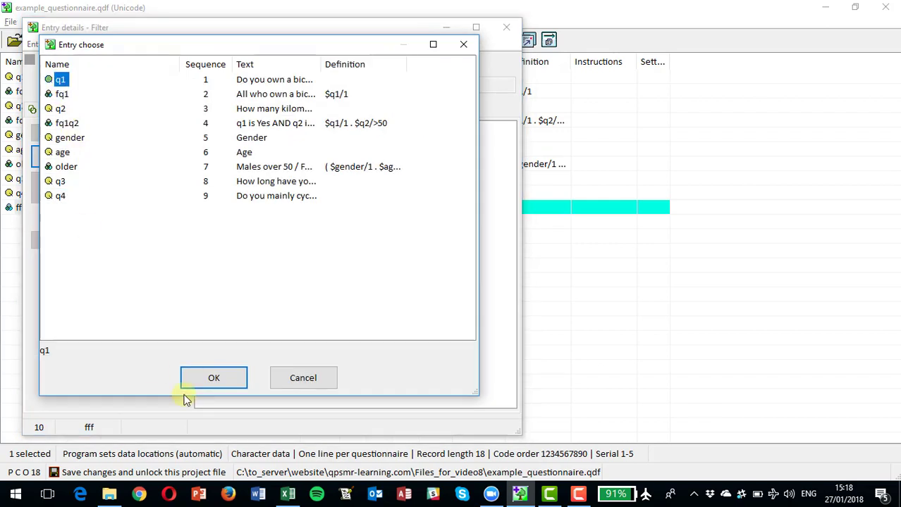
{"action": "left_click", "coordinate": [215, 378]}
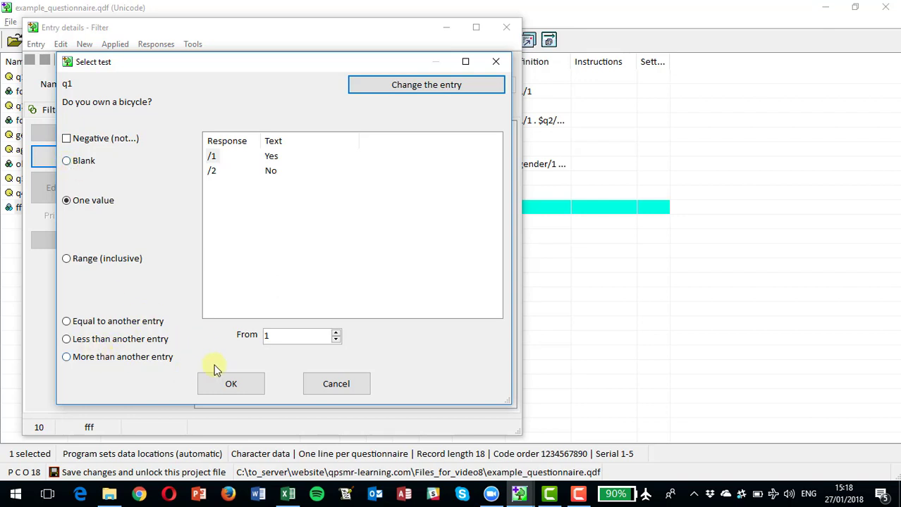
{"action": "left_click", "coordinate": [337, 385]}
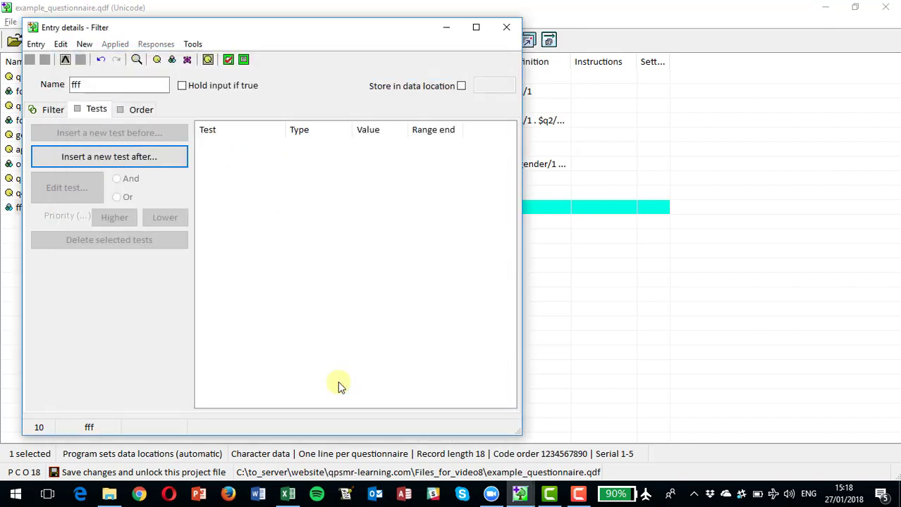
- Examine the test types offered for the integer question q2, without adding a test
{"action": "left_click", "coordinate": [105, 156]}
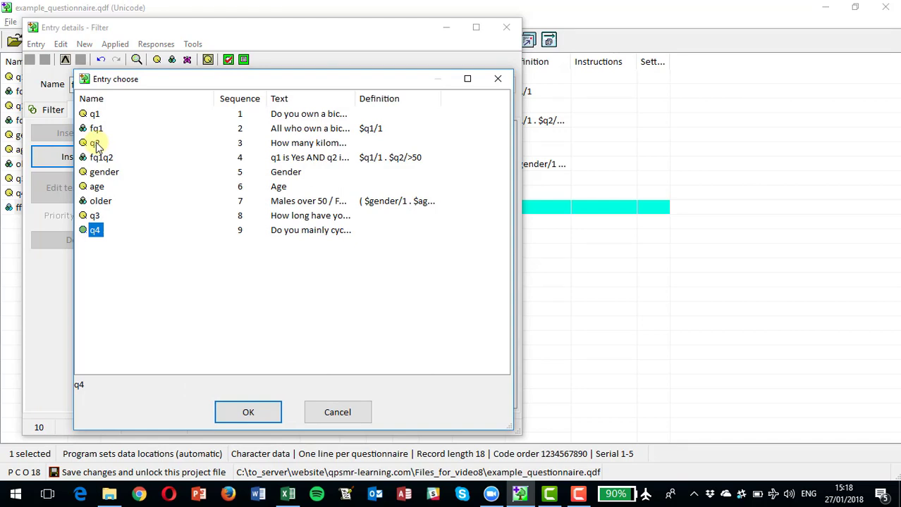
{"action": "double_click", "coordinate": [95, 143]}
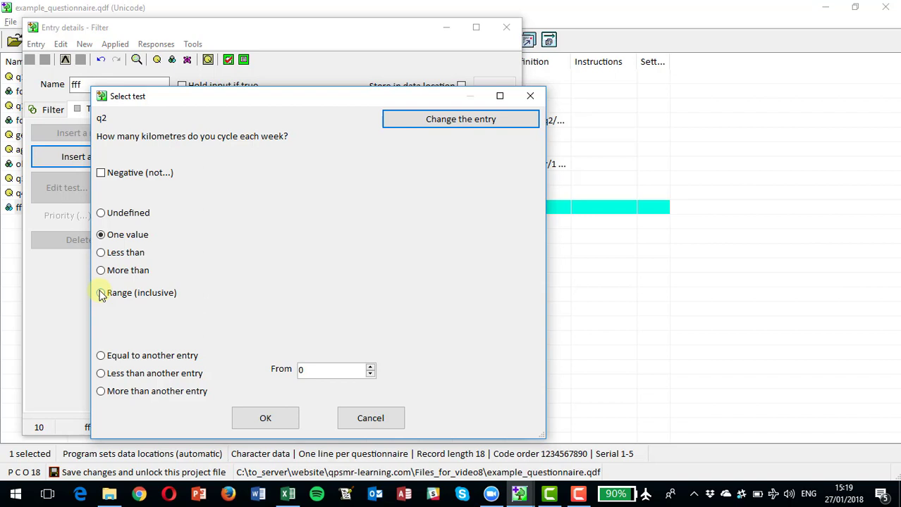
{"action": "left_click", "coordinate": [361, 421]}
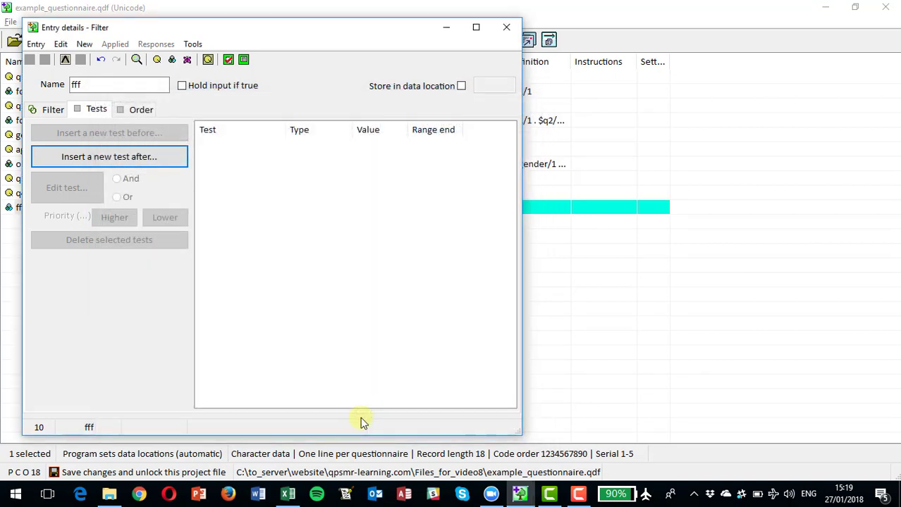
- Add a negative one-value test to filter fff so that q1 is not Yes
{"action": "left_click", "coordinate": [116, 157]}
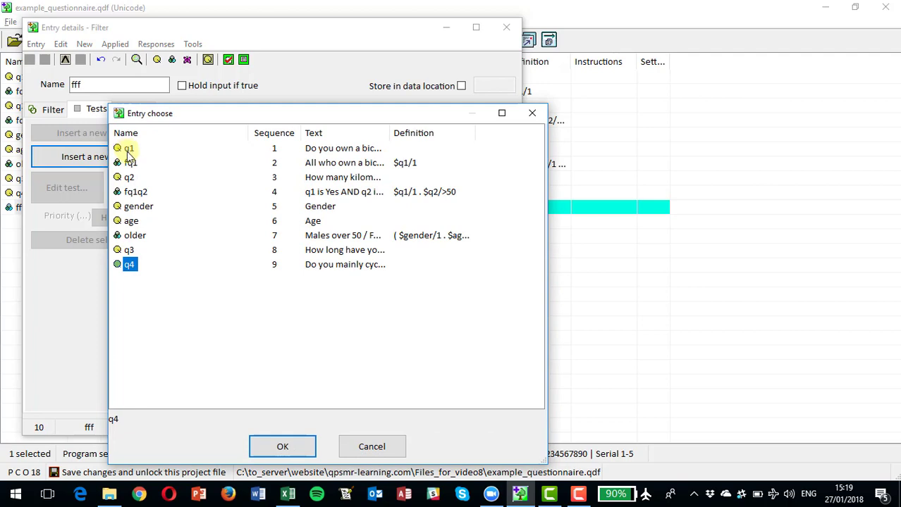
{"action": "left_click", "coordinate": [129, 150]}
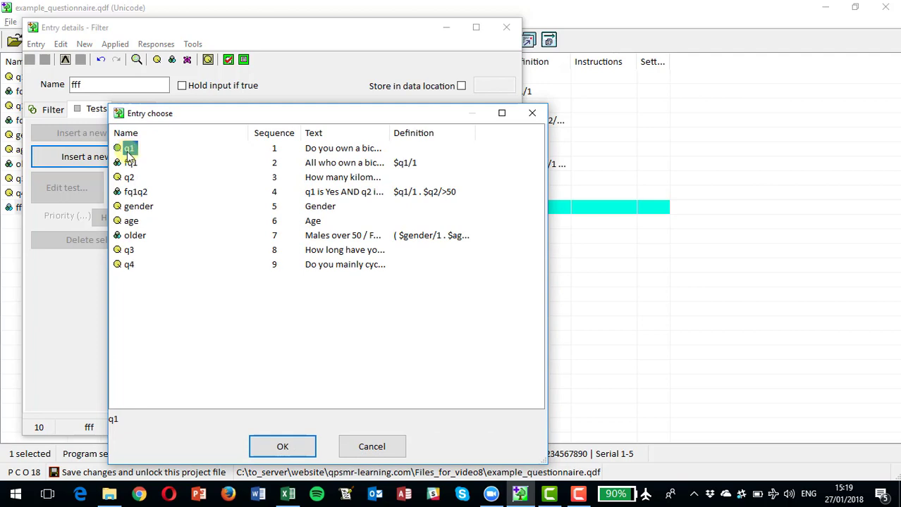
{"action": "double_click", "coordinate": [129, 149]}
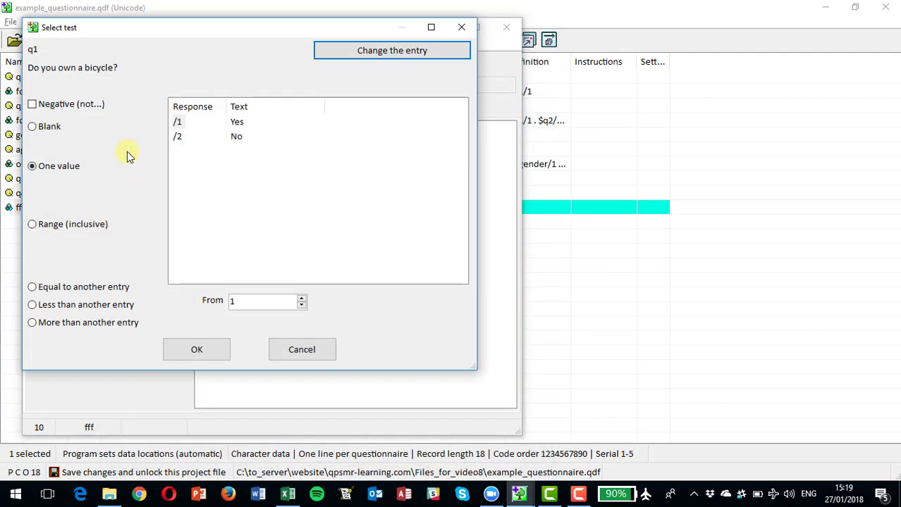
{"action": "left_click", "coordinate": [32, 105]}
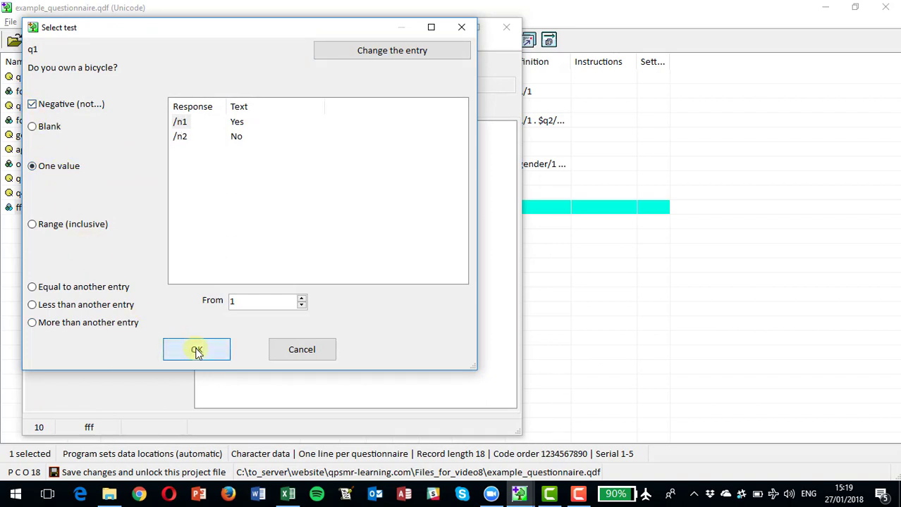
{"action": "left_click", "coordinate": [197, 351]}
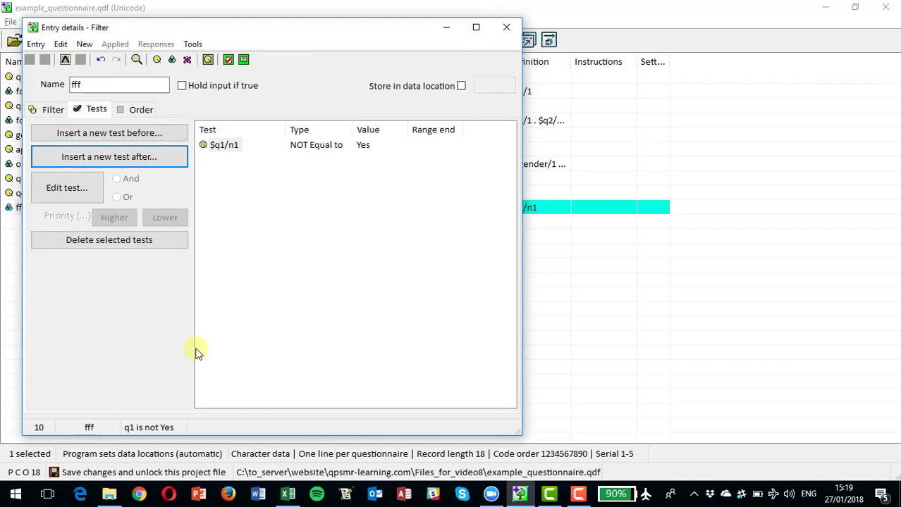
- Try rewriting the definition of filter fff by hand as q1/not1
{"action": "left_click", "coordinate": [51, 113]}
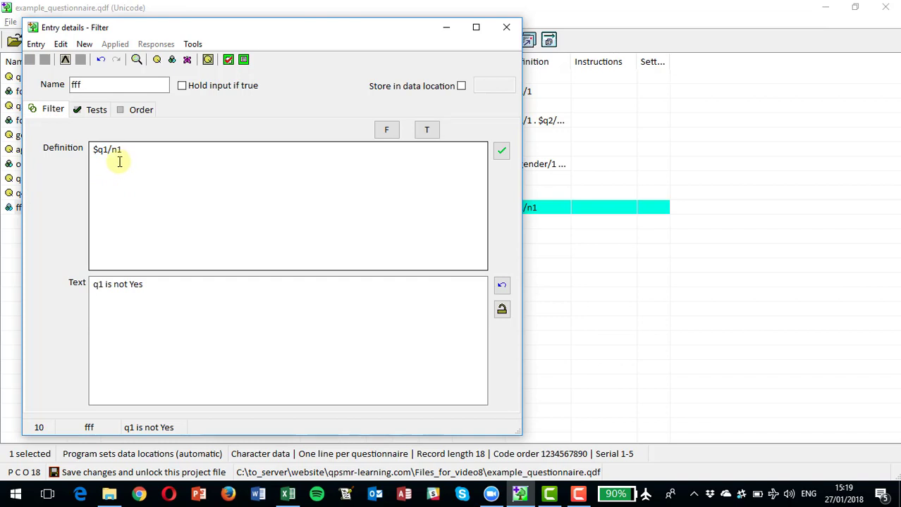
{"action": "left_click", "coordinate": [127, 150]}
{"action": "key", "text": "Return"}
{"action": "key", "text": "Return"}
{"action": "key", "text": "Return"}
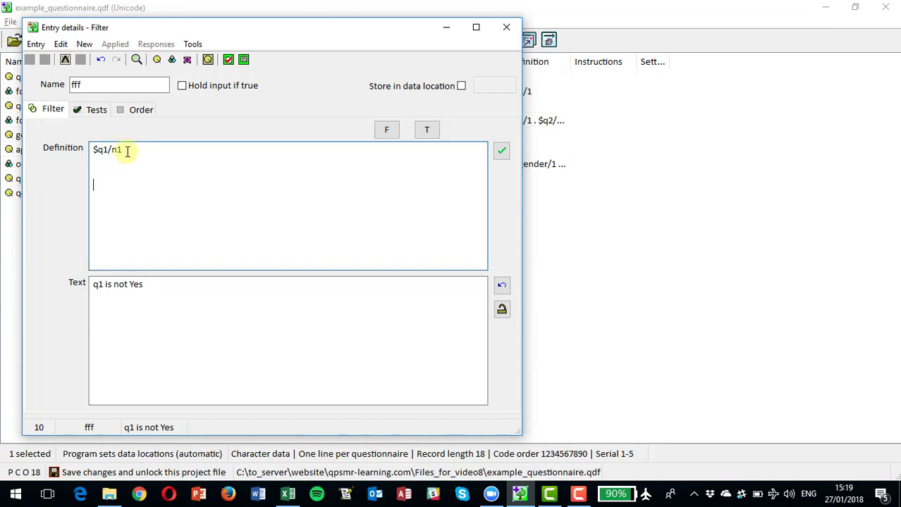
{"action": "key", "text": "BackSpace"}
{"action": "key", "text": "BackSpace"}
{"action": "key", "text": "BackSpace"}
{"action": "key", "text": "BackSpace"}
{"action": "key", "text": "BackSpace"}
{"action": "key", "text": "BackSpace"}
{"action": "key", "text": "BackSpace"}
{"action": "key", "text": "BackSpace"}
{"action": "key", "text": "BackSpace"}
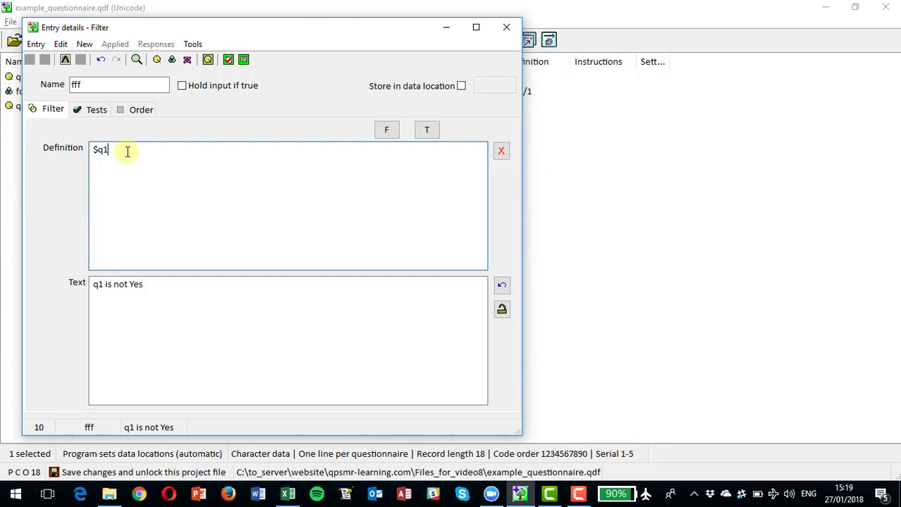
{"action": "type", "text": "q1/not 1"}
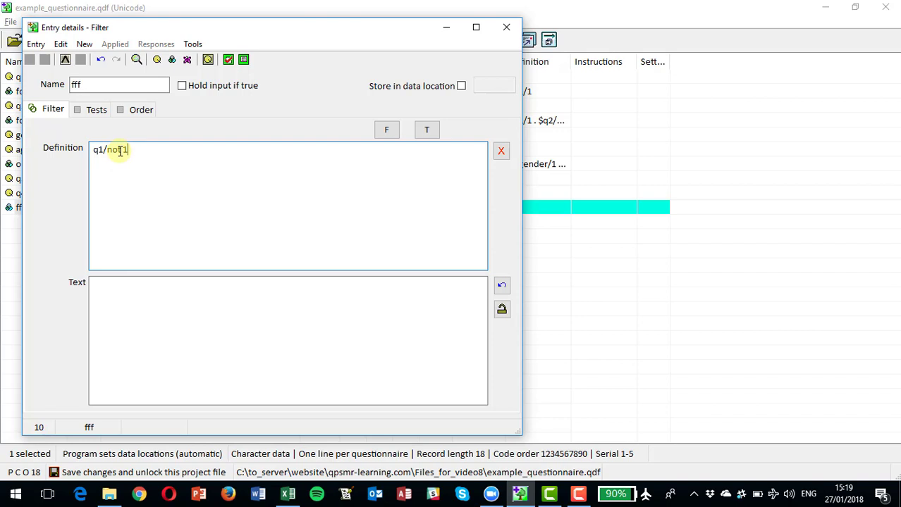
{"action": "left_click", "coordinate": [116, 290]}
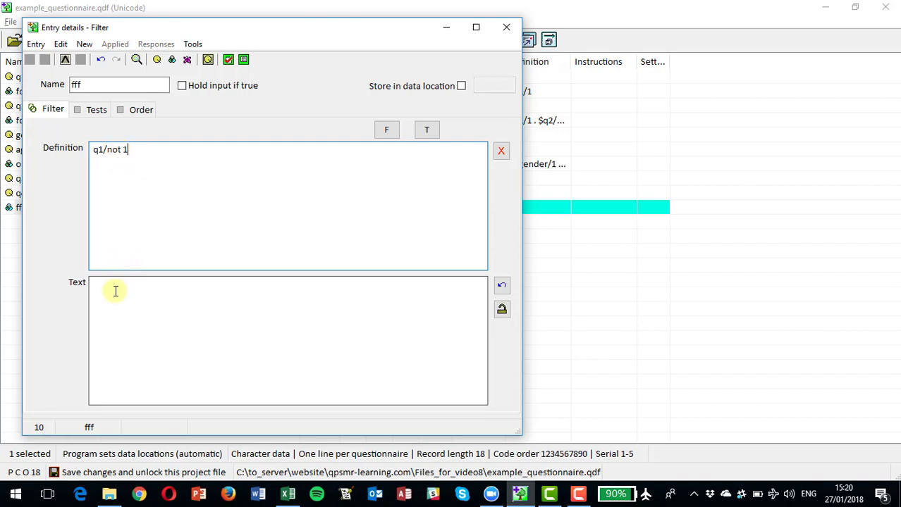
- Correct the handwritten definition of filter fff to q1/n1 and close the entry details
{"action": "left_click", "coordinate": [123, 149]}
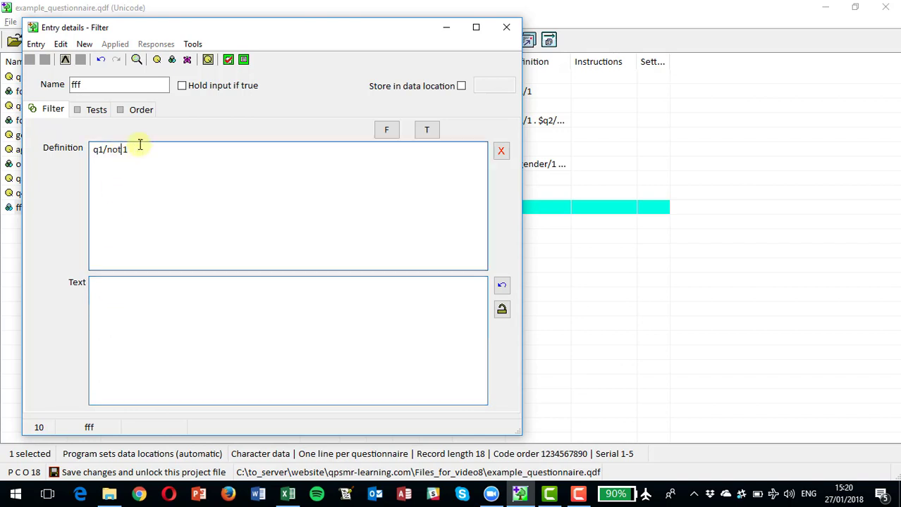
{"action": "key", "text": "BackSpace"}
{"action": "key", "text": "BackSpace"}
{"action": "key", "text": "BackSpace"}
{"action": "key", "text": "BackSpace"}
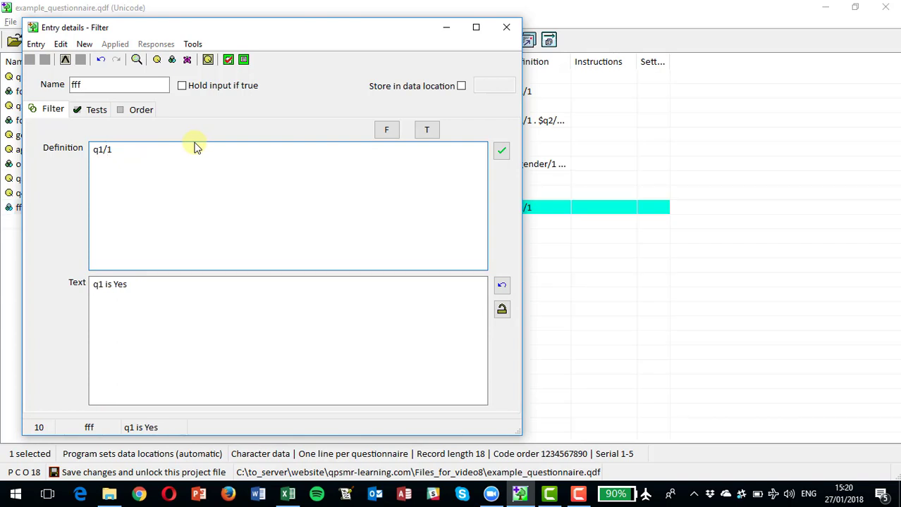
{"action": "type", "text": "n"}
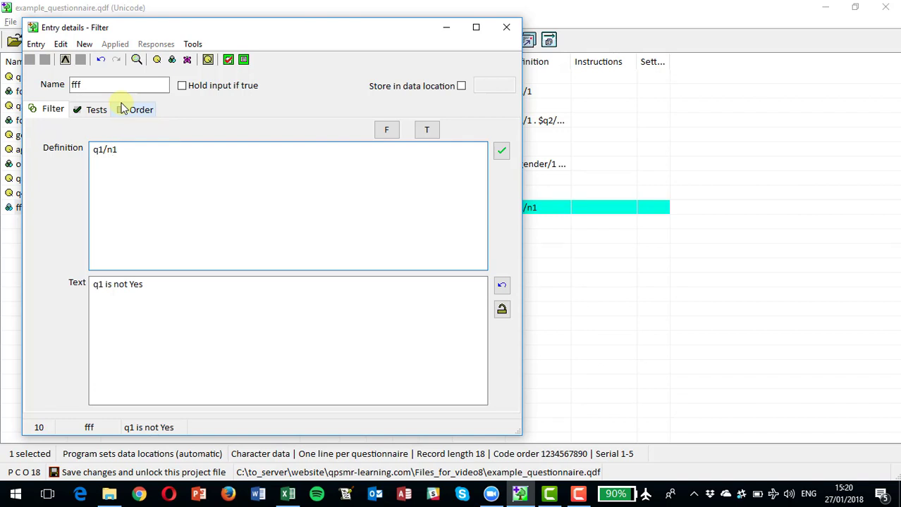
{"action": "left_click", "coordinate": [505, 26]}
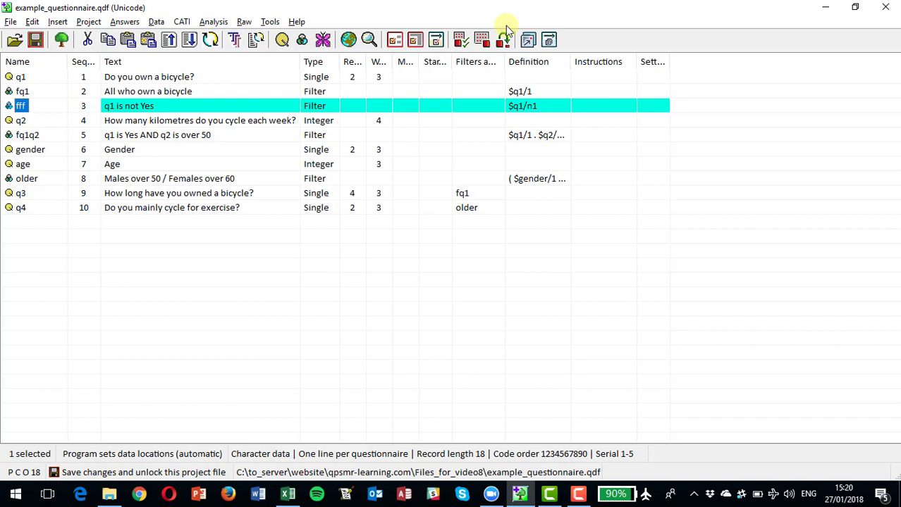
- Generate a filter entry from the responses of question q1 for the Yes response only
{"action": "left_click", "coordinate": [56, 22]}
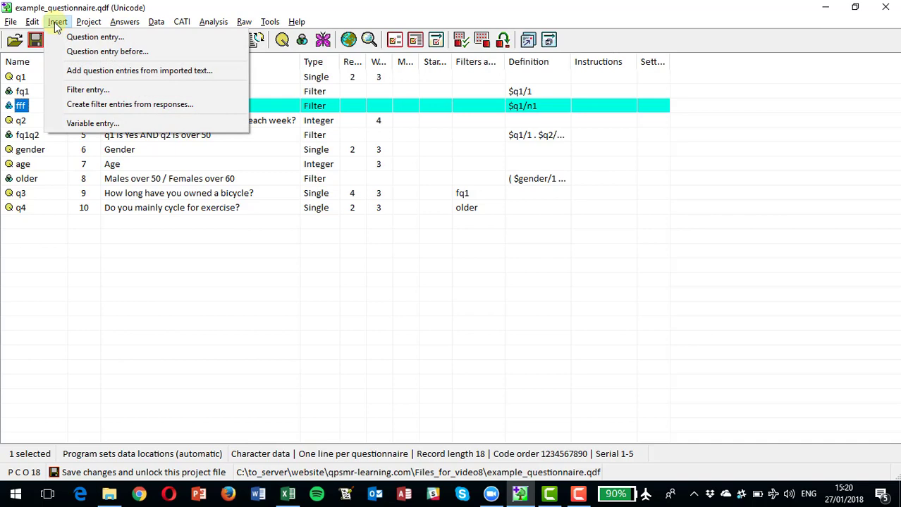
{"action": "left_click", "coordinate": [95, 105]}
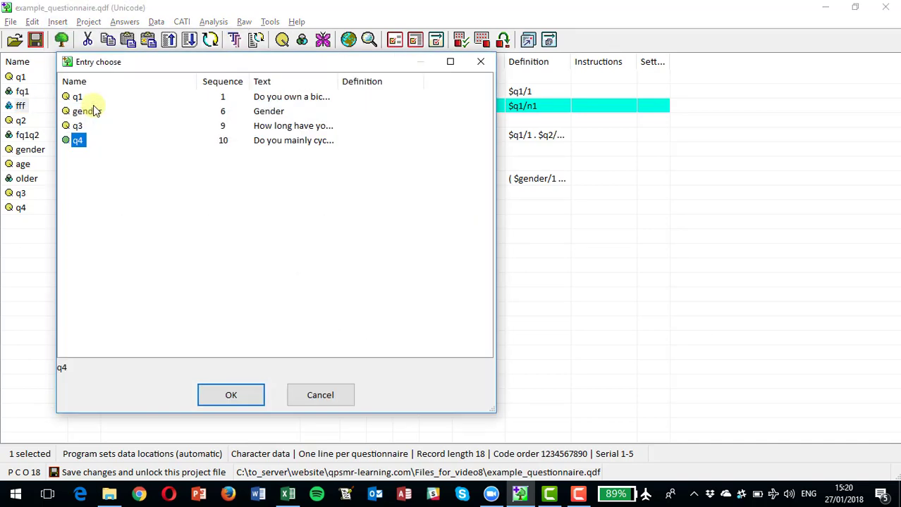
{"action": "left_click", "coordinate": [78, 99]}
{"action": "double_click", "coordinate": [78, 98]}
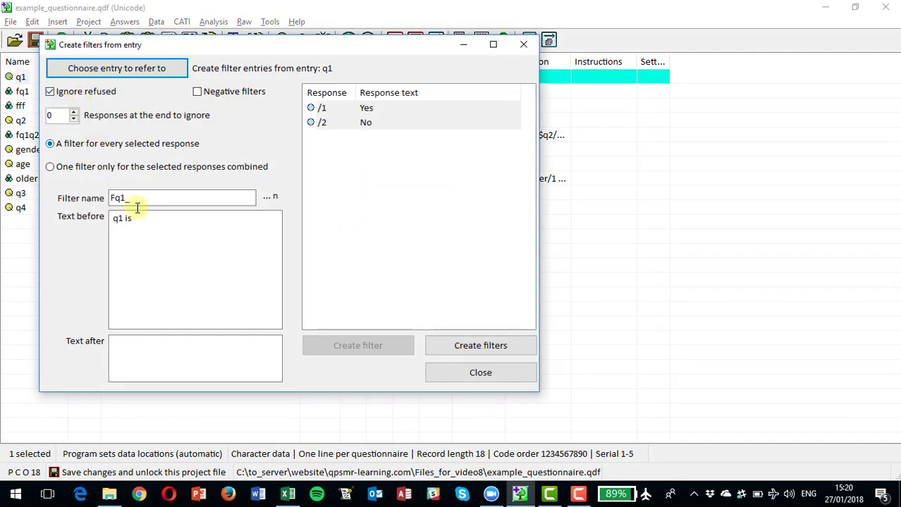
{"action": "left_click", "coordinate": [313, 109]}
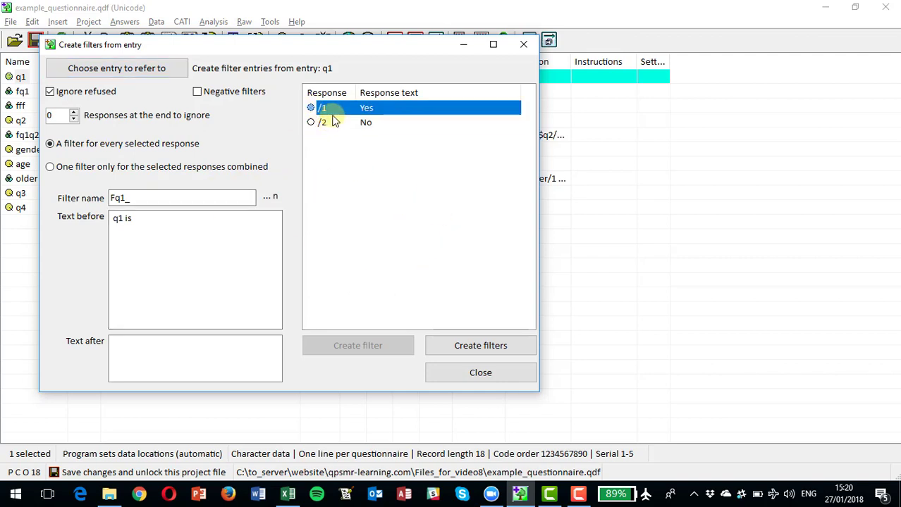
{"action": "left_click", "coordinate": [475, 347]}
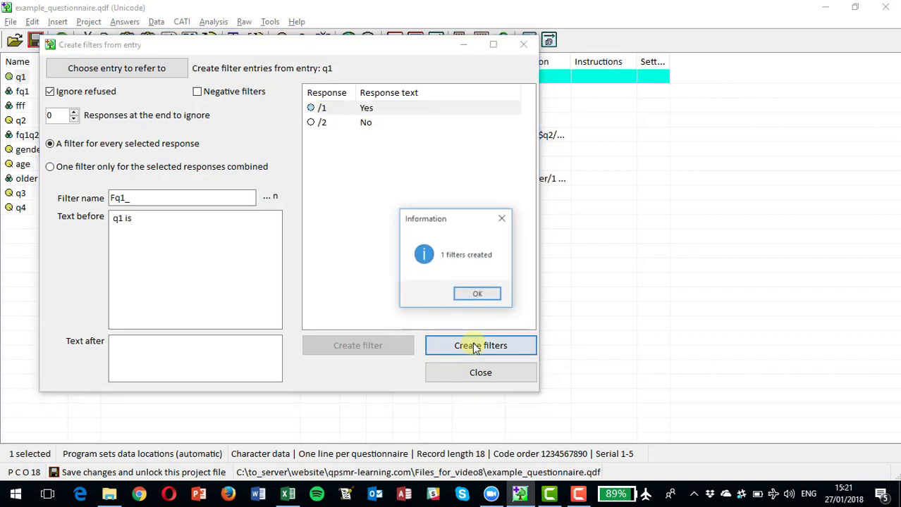
{"action": "left_click", "coordinate": [478, 297]}
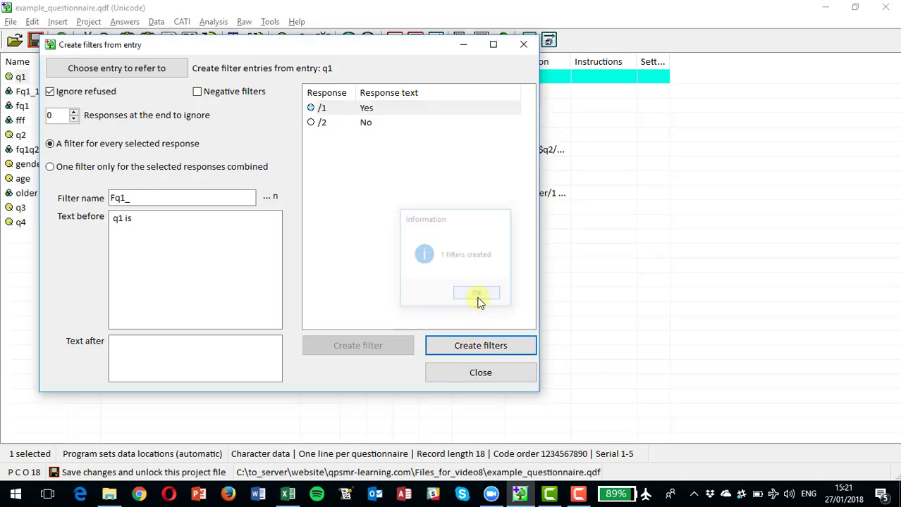
{"action": "left_click", "coordinate": [478, 373]}
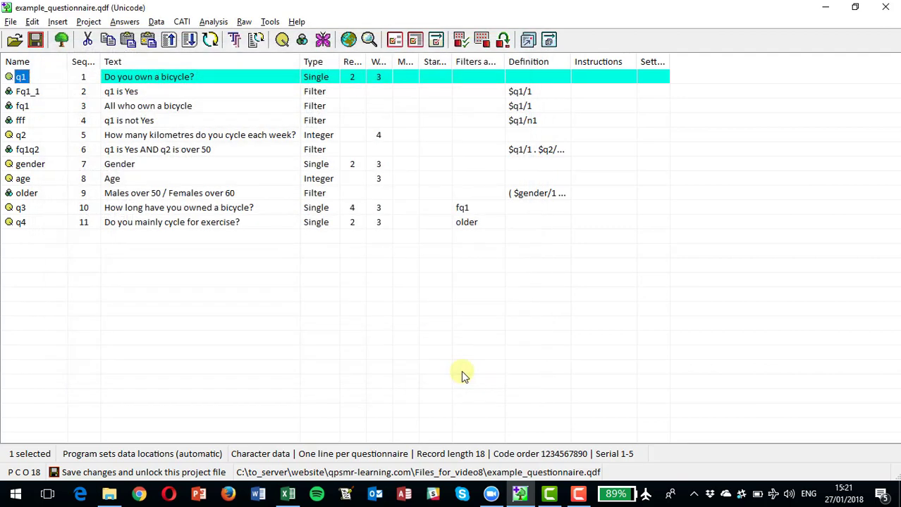